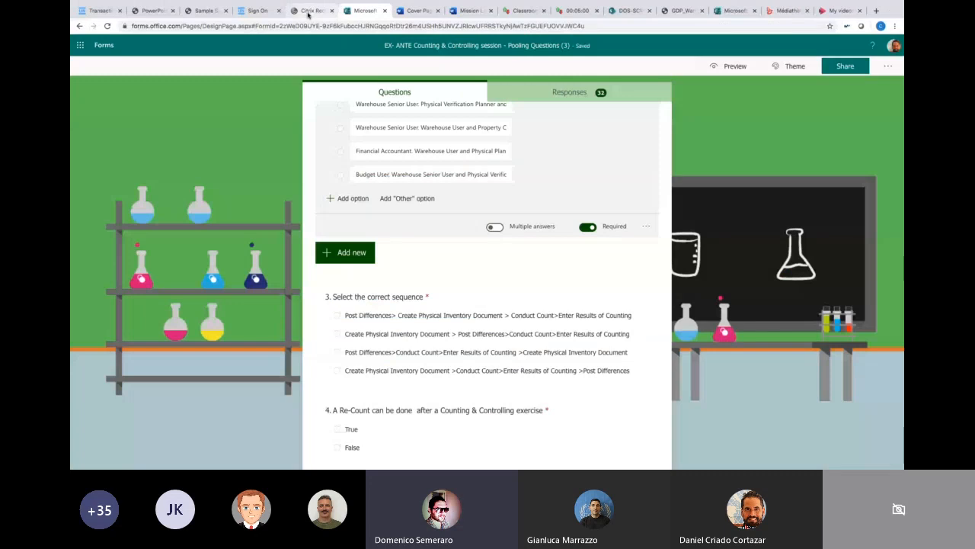
Step: Reload the Umoja login page in the expired session and sign in with the saved Unite ID and password
{"action": "left_click", "coordinate": [258, 25]}
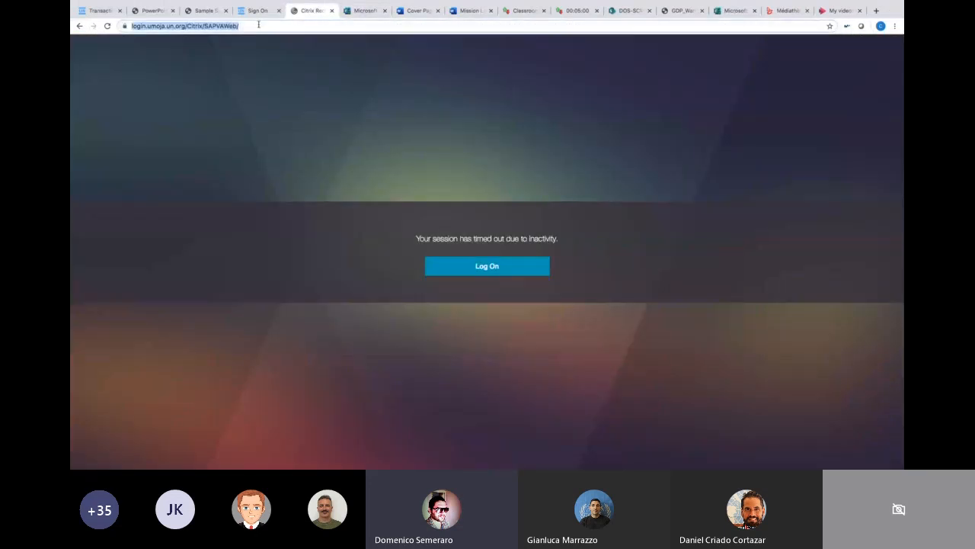
{"action": "key", "text": "ctrl+v"}
{"action": "key", "text": "Return"}
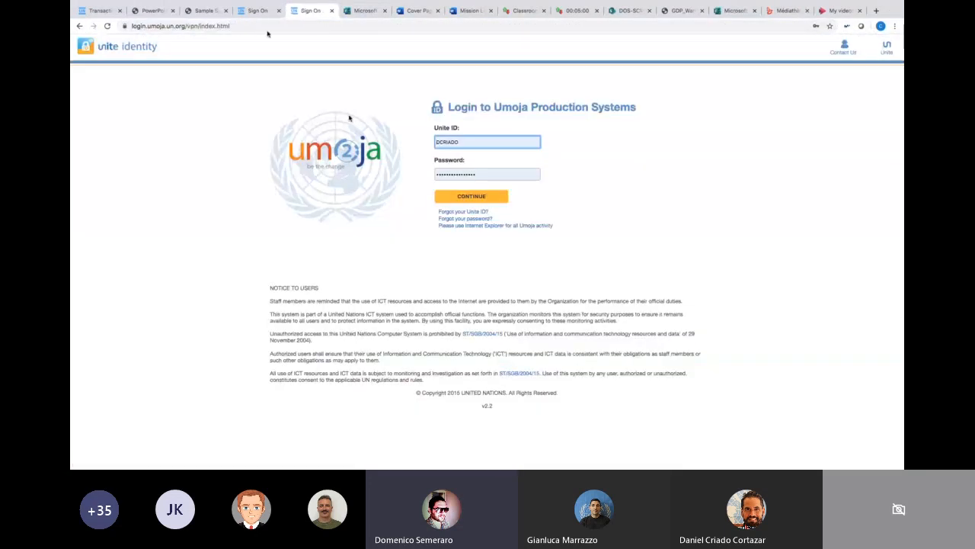
{"action": "left_click", "coordinate": [465, 193]}
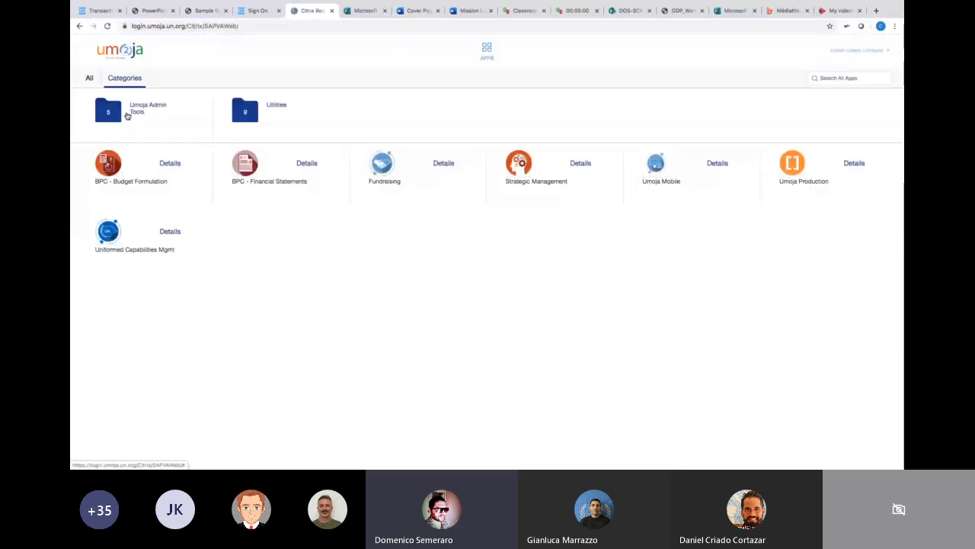
Step: Launch the Umoja BI Portal from the Umoja Admin Tools category
{"action": "left_click", "coordinate": [127, 115]}
{"action": "left_click", "coordinate": [400, 122]}
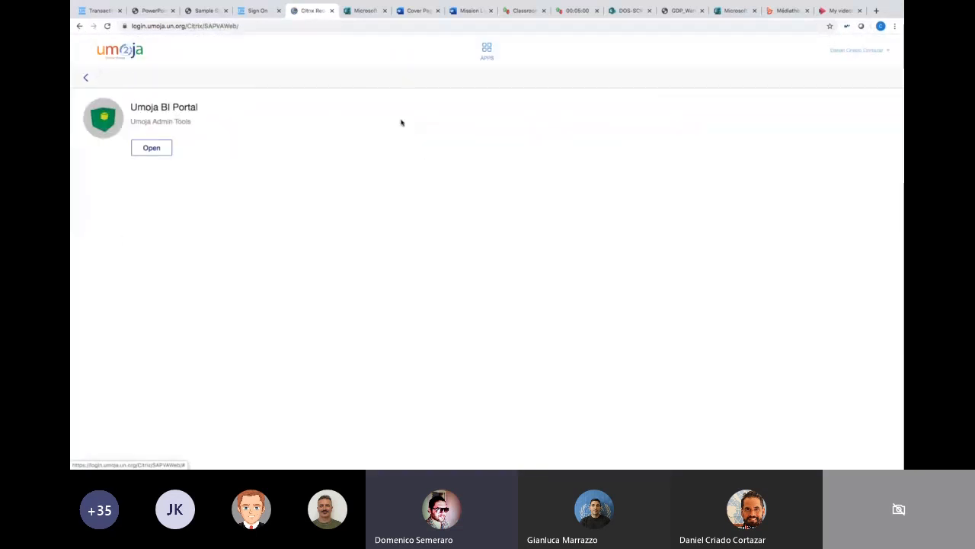
{"action": "left_click", "coordinate": [154, 150]}
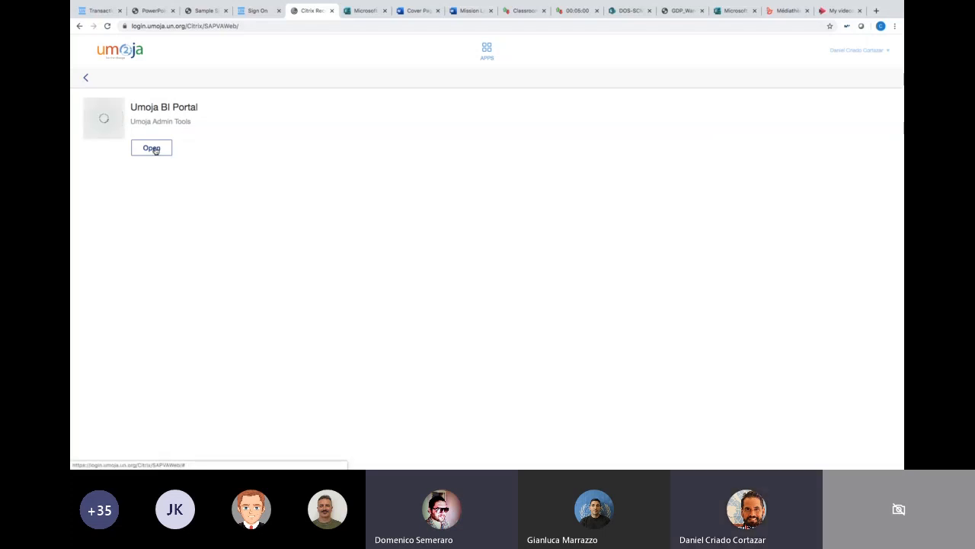
Step: Switch to Citrix Viewer and maximize the remote portal window
{"action": "key", "text": "super+Tab"}
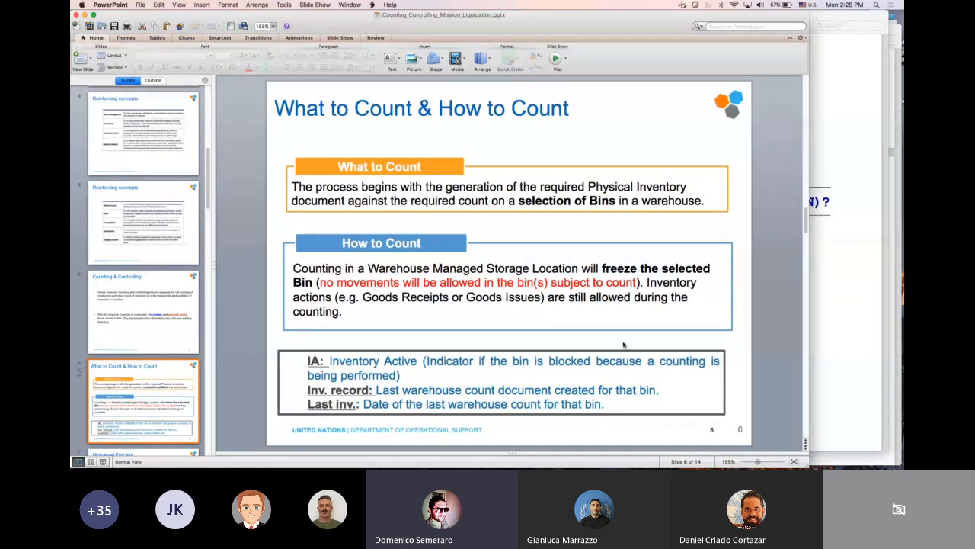
{"action": "key", "text": "super+Tab"}
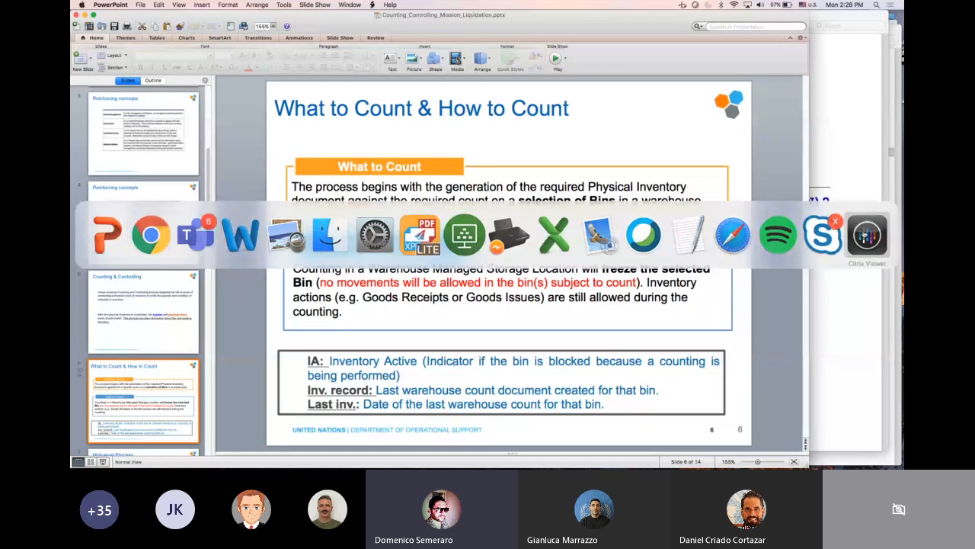
{"action": "left_click", "coordinate": [864, 234]}
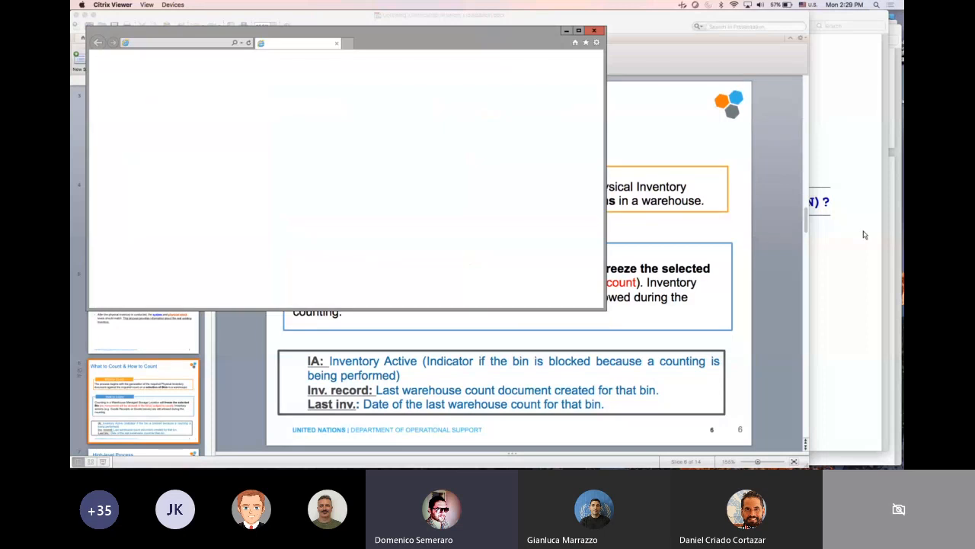
{"action": "left_click", "coordinate": [578, 32]}
Step: Log in to the BI portal with the user name and account password
{"action": "left_click", "coordinate": [479, 142]}
{"action": "type", "text": "dcr"}
{"action": "key", "text": "Tab"}
{"action": "type", "text": "•••••••••"}
{"action": "key", "text": "Return"}
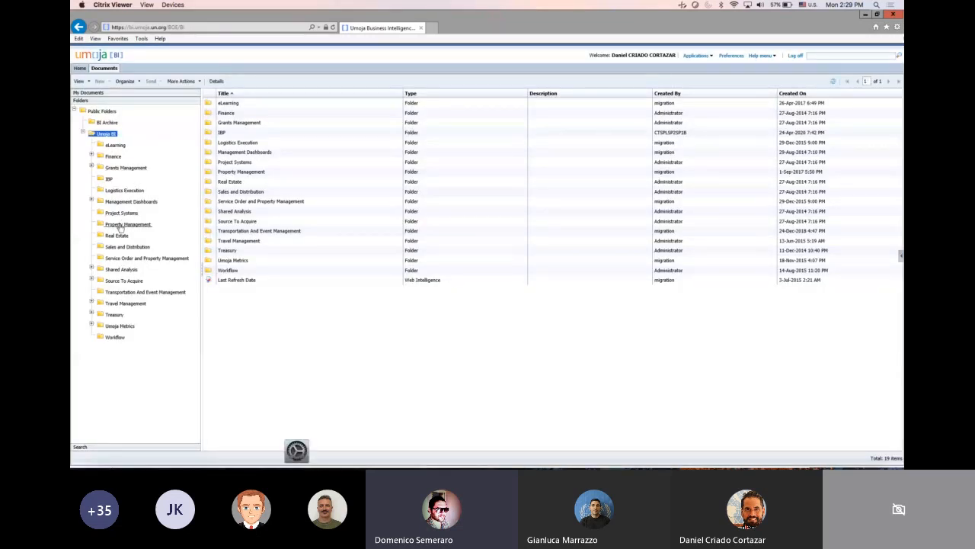
Step: Open "[Certified] Report 02/04: Physical Accountability of Inventory - Analysis Workspace" from the Property Management folder
{"action": "left_click", "coordinate": [120, 224]}
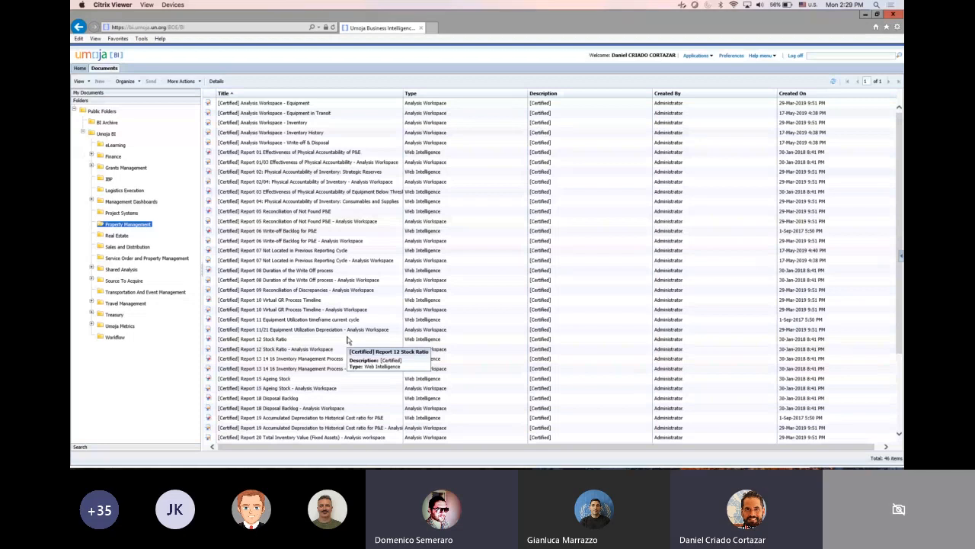
{"action": "left_click", "coordinate": [272, 183]}
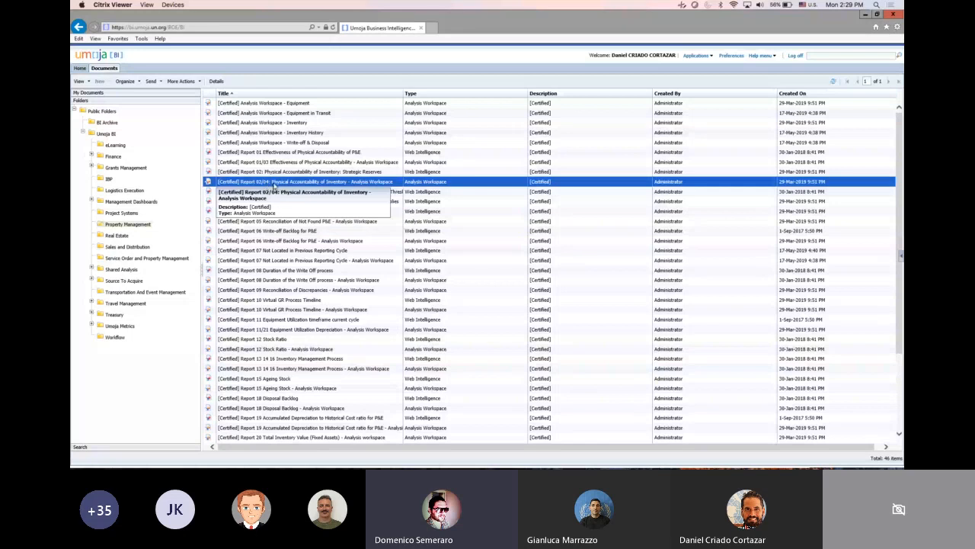
{"action": "double_click", "coordinate": [274, 183]}
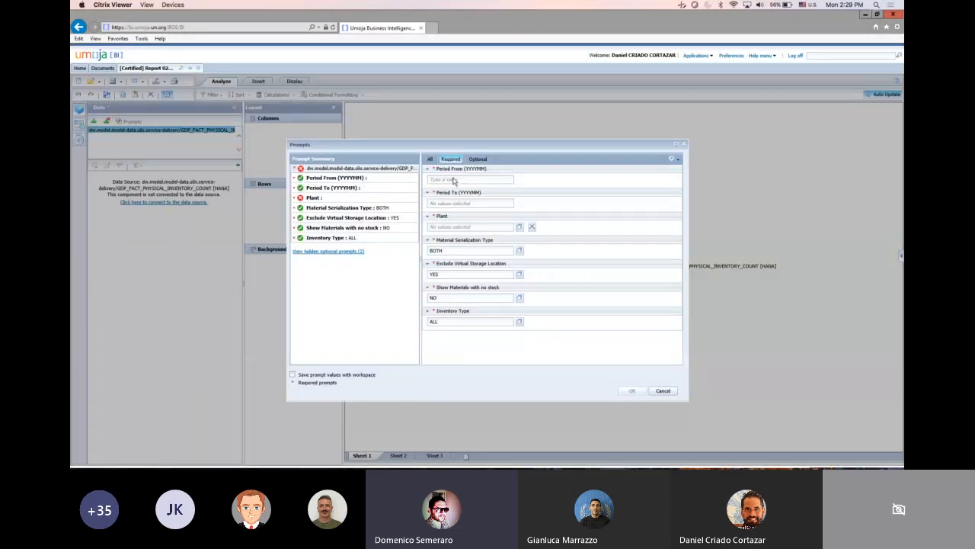
Step: Set the report prompts Period From to 201907 and Period To to 202003
{"action": "left_click", "coordinate": [454, 180]}
{"action": "type", "text": "201907"}
{"action": "left_click", "coordinate": [448, 201]}
{"action": "type", "text": "202003"}
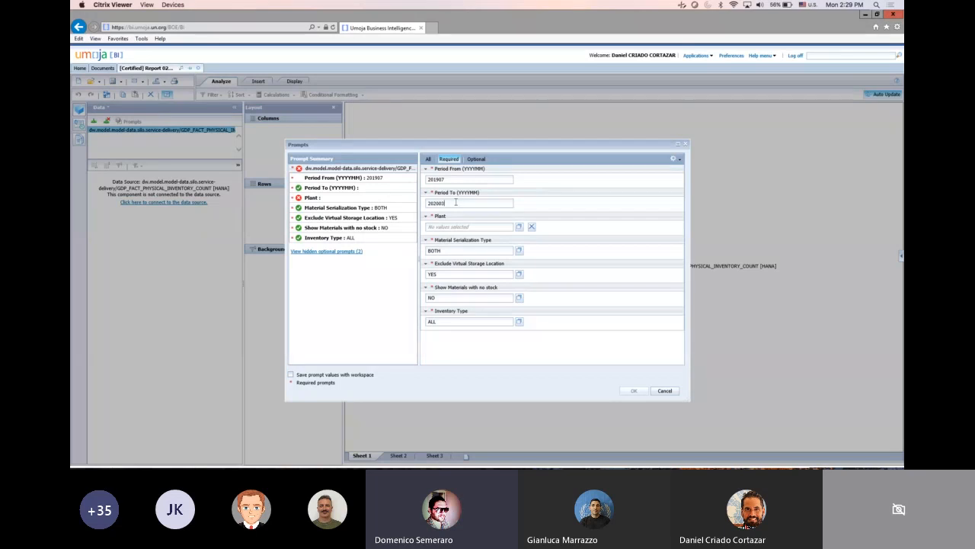
Step: Search the plant members for UNAMID and set the Plant prompt to SD10
{"action": "left_click", "coordinate": [520, 227]}
{"action": "type", "text": "UNAMID"}
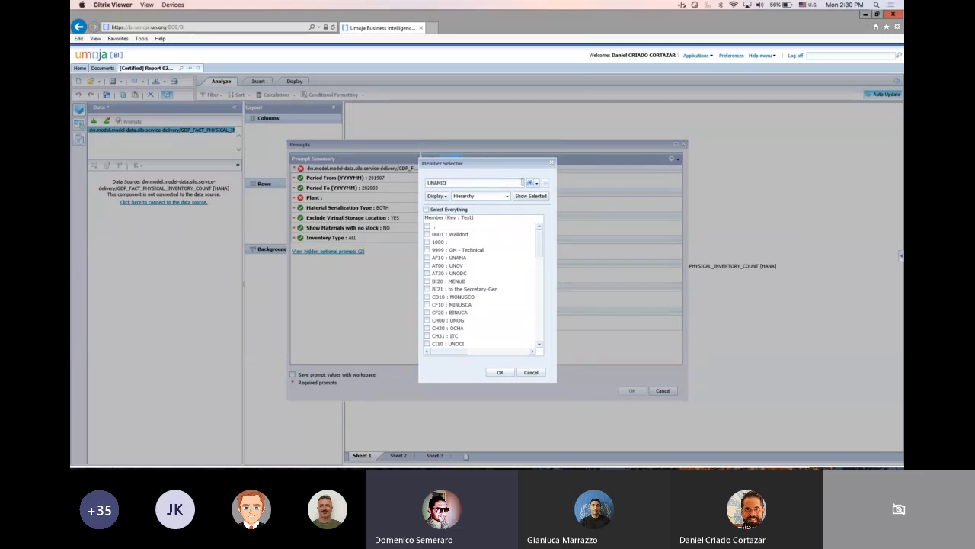
{"action": "left_click", "coordinate": [537, 183]}
{"action": "left_click", "coordinate": [544, 200]}
{"action": "left_click", "coordinate": [530, 183]}
{"action": "left_click", "coordinate": [429, 227]}
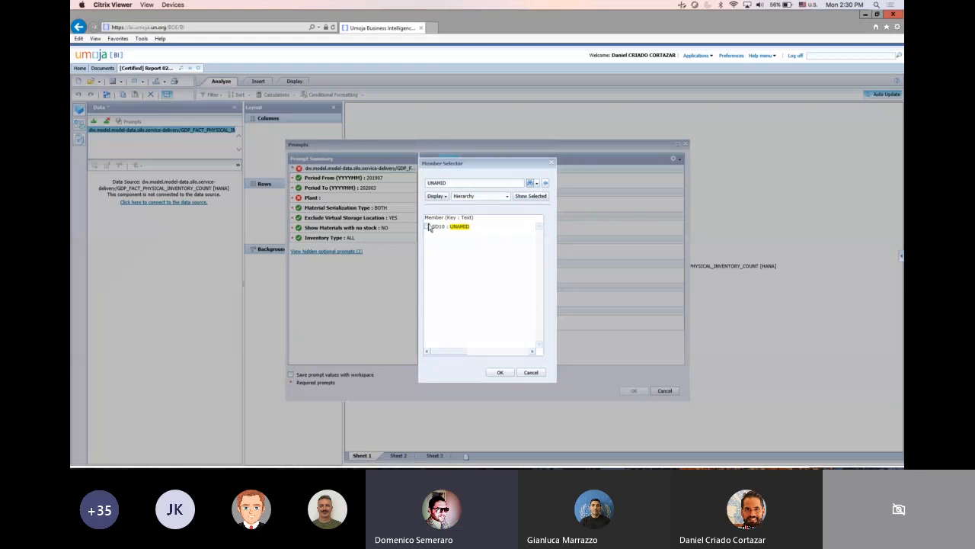
{"action": "left_click", "coordinate": [506, 372]}
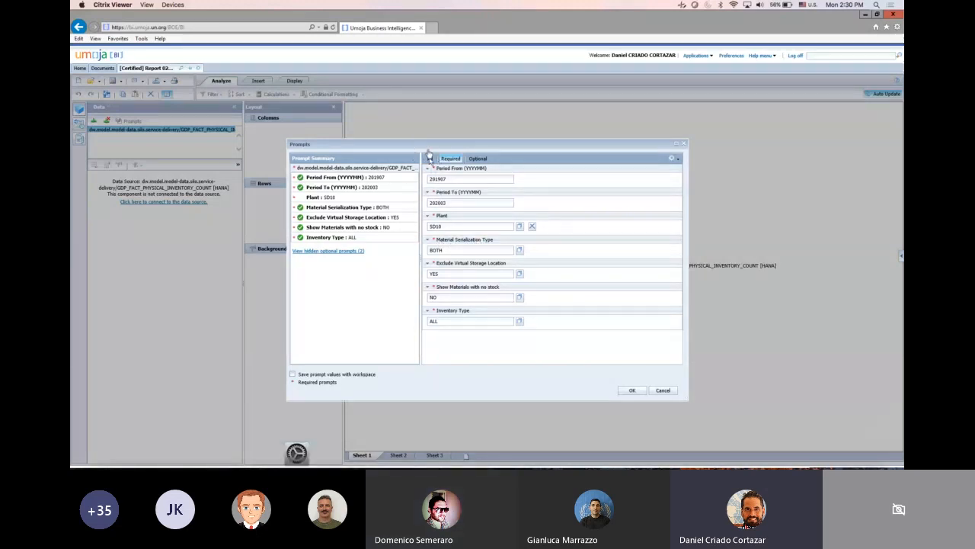
Step: Set Period To to 202004 and keep BOTH as the Material Serialization Type
{"action": "left_click_drag", "start_coordinate": [455, 178], "coordinate": [423, 181]}
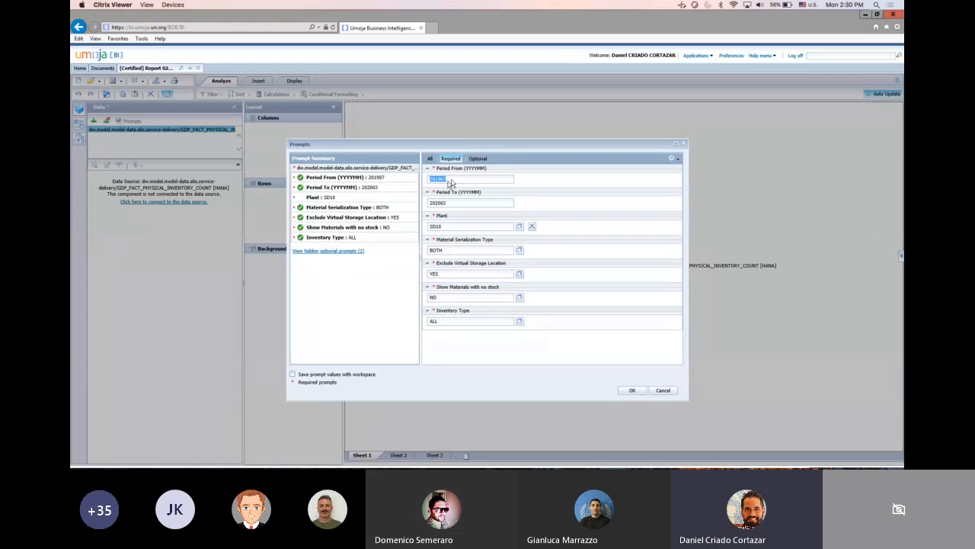
{"action": "left_click", "coordinate": [447, 179]}
{"action": "left_click_drag", "start_coordinate": [447, 179], "coordinate": [429, 179]}
{"action": "left_click_drag", "start_coordinate": [450, 205], "coordinate": [425, 208]}
{"action": "left_click", "coordinate": [448, 205]}
{"action": "left_click", "coordinate": [519, 251]}
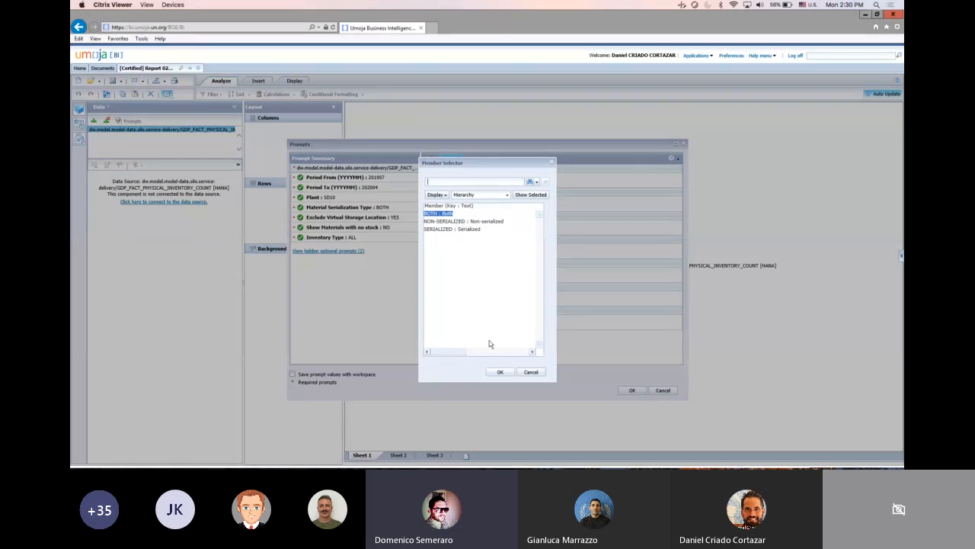
{"action": "left_click", "coordinate": [499, 371]}
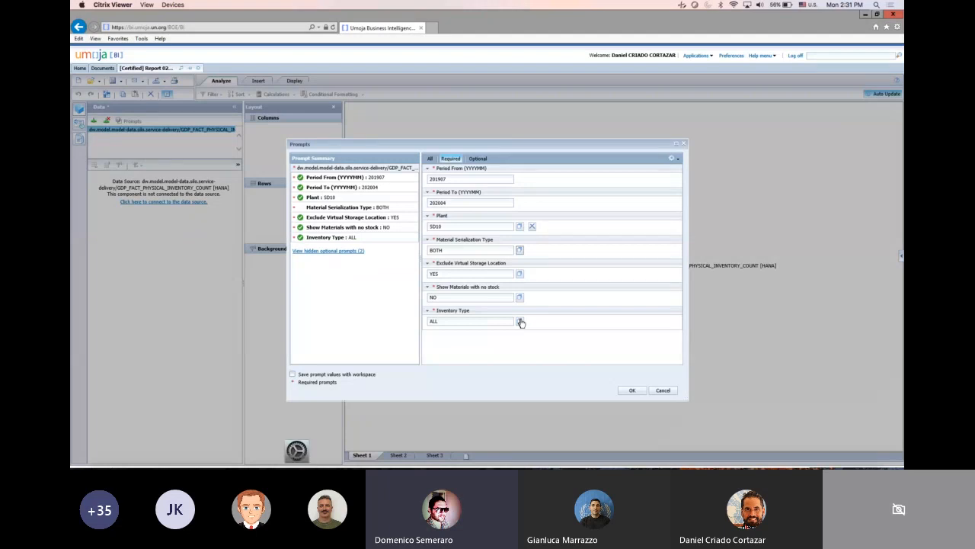
Step: Show all prompts with Reporting Entity expanded, then review the Inventory Type options and keep ALL
{"action": "left_click", "coordinate": [432, 159]}
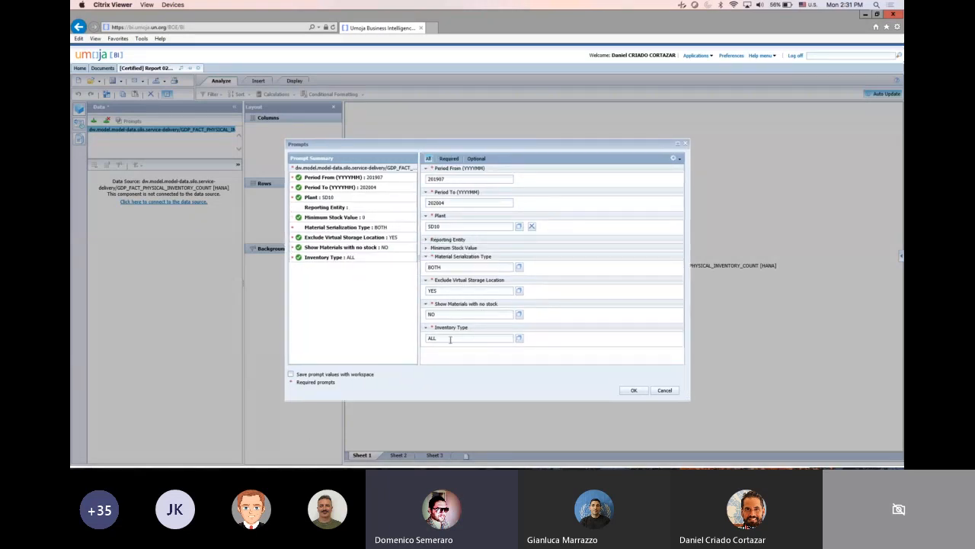
{"action": "left_click", "coordinate": [426, 240]}
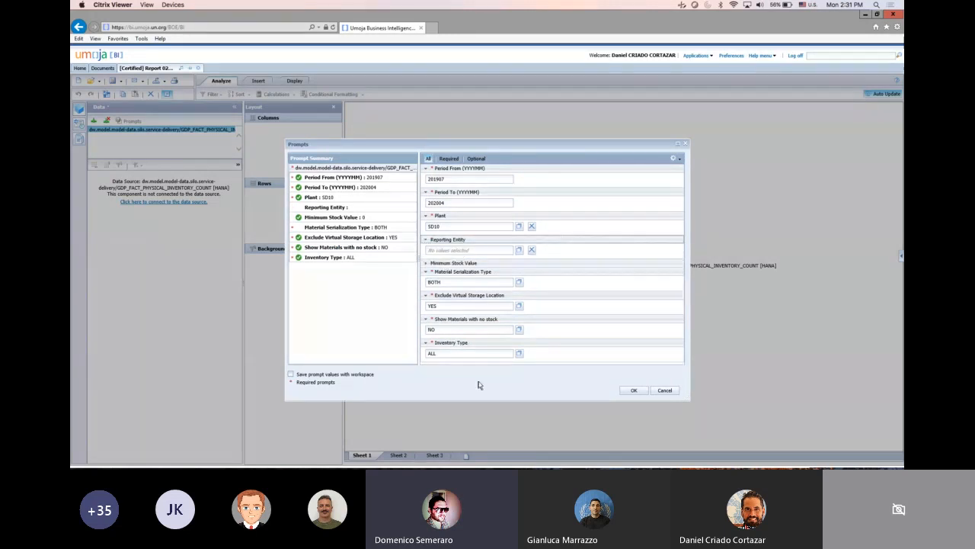
{"action": "left_click", "coordinate": [519, 354]}
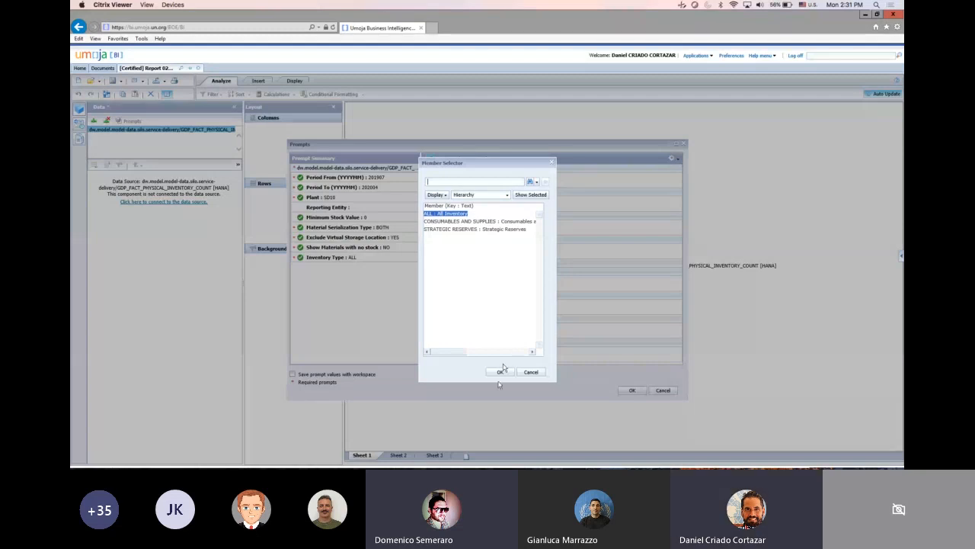
{"action": "left_click", "coordinate": [444, 221]}
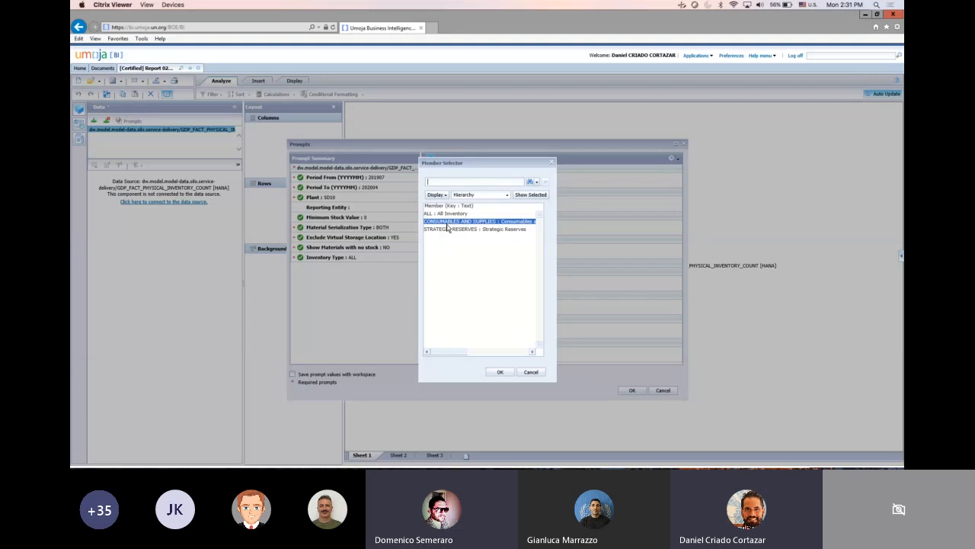
{"action": "left_click", "coordinate": [438, 230]}
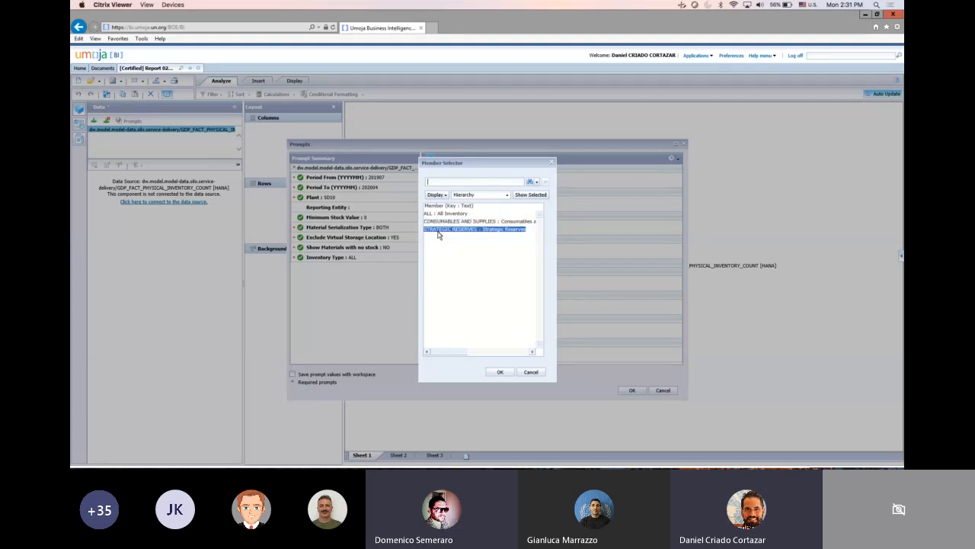
{"action": "left_click", "coordinate": [443, 214]}
{"action": "left_click", "coordinate": [501, 372]}
Step: Set the Reporting Entity prompt to UNAMID and run the report
{"action": "left_click", "coordinate": [455, 250]}
{"action": "left_click", "coordinate": [519, 252]}
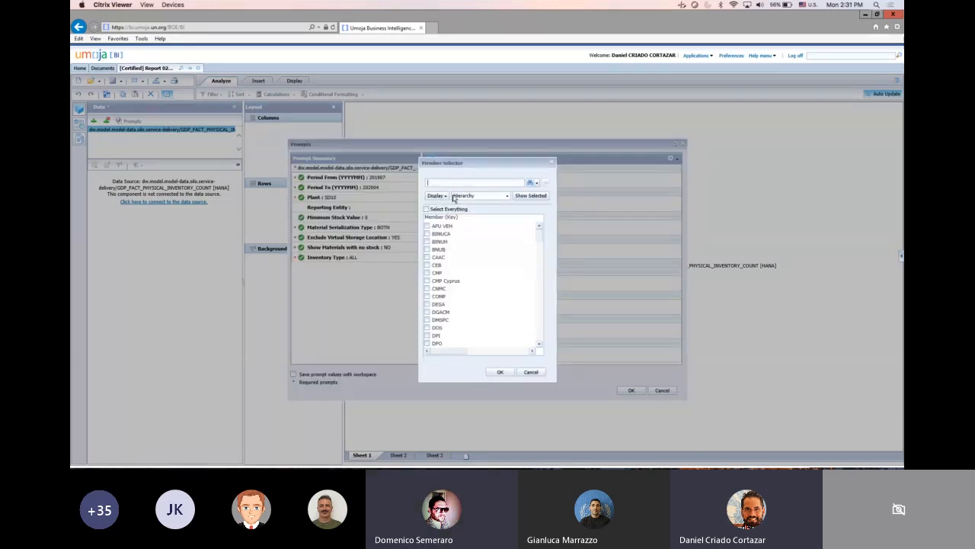
{"action": "type", "text": "UNAMID"}
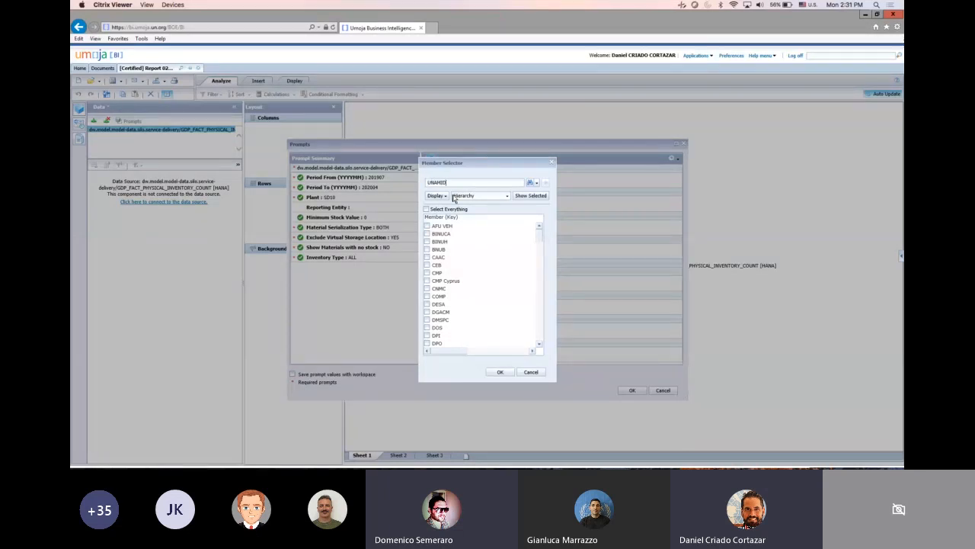
{"action": "left_click", "coordinate": [530, 183]}
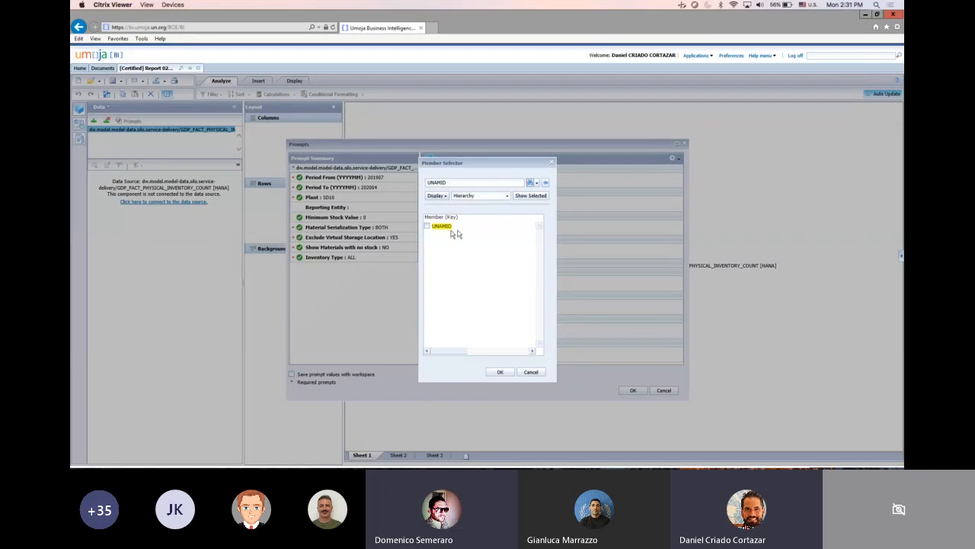
{"action": "left_click", "coordinate": [426, 226]}
{"action": "left_click", "coordinate": [501, 372]}
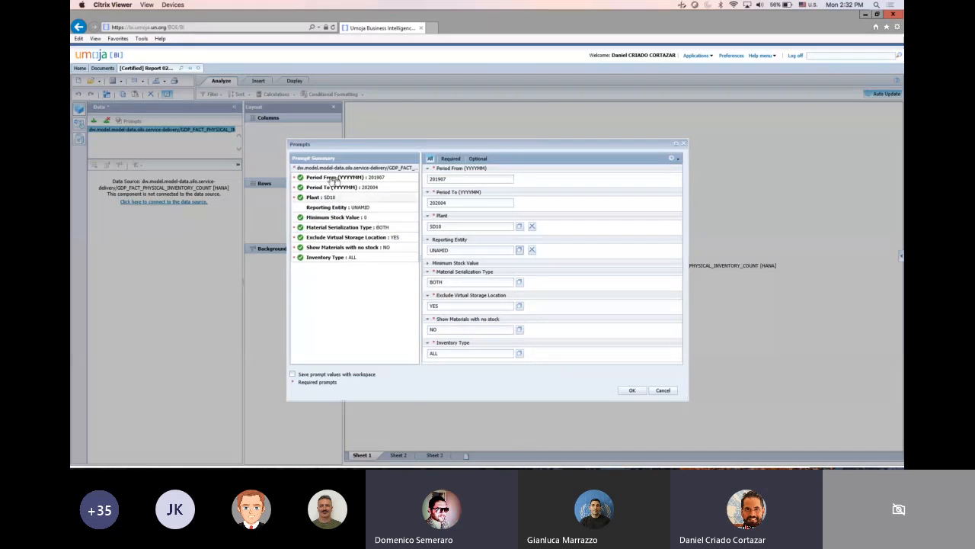
{"action": "left_click", "coordinate": [632, 391]}
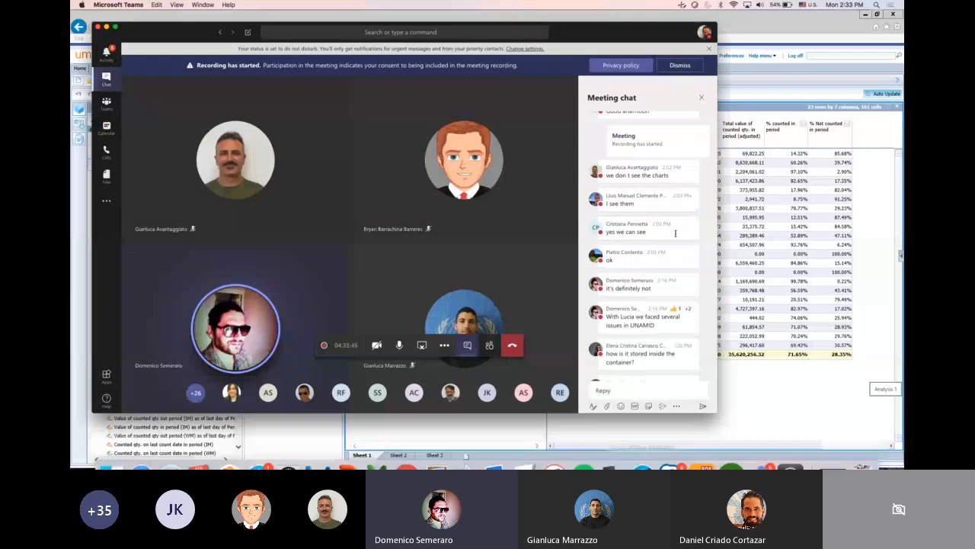
Step: Select the storage location 1101 row in the report and frame a screen capture of about 1237 × 449 pixels over the upper results table
{"action": "left_click", "coordinate": [788, 388]}
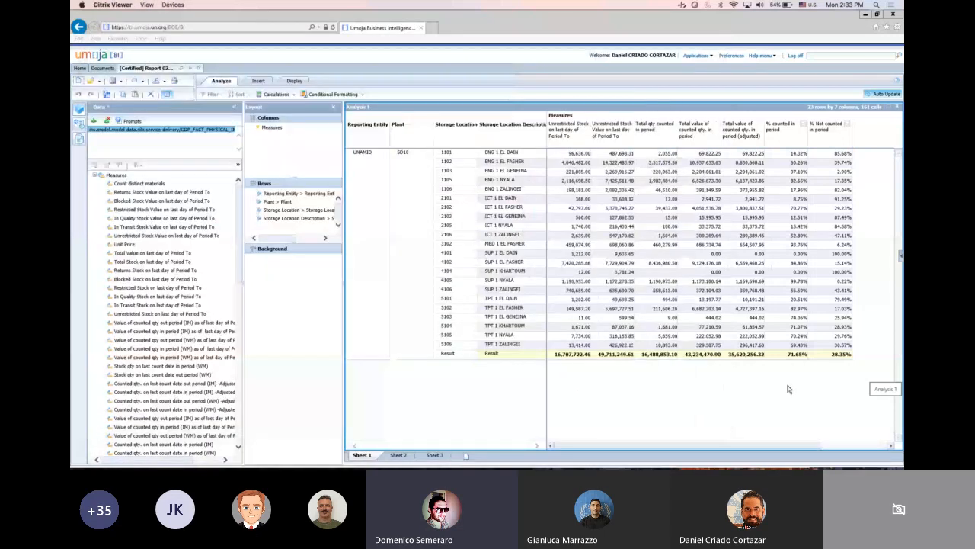
{"action": "left_click", "coordinate": [455, 153]}
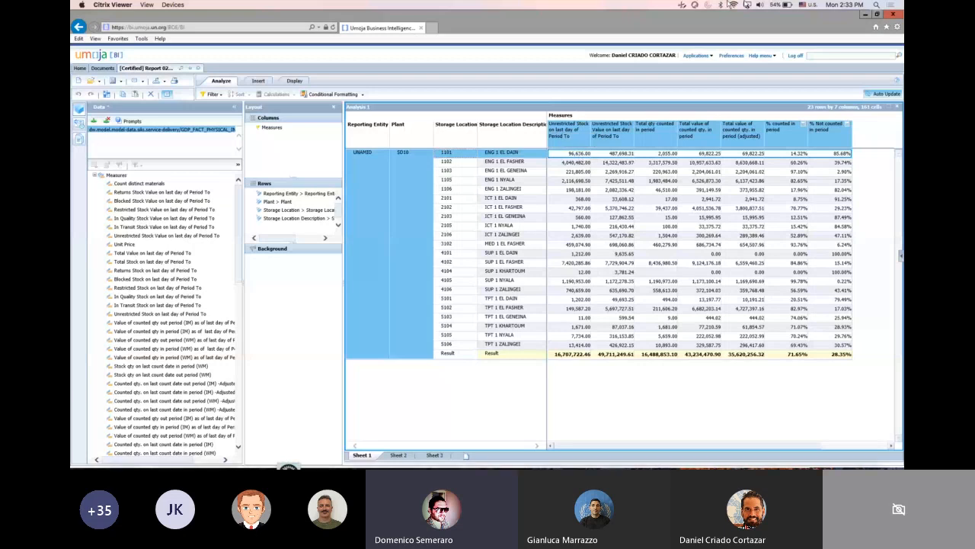
{"action": "left_click", "coordinate": [683, 5]}
{"action": "left_click", "coordinate": [720, 15]}
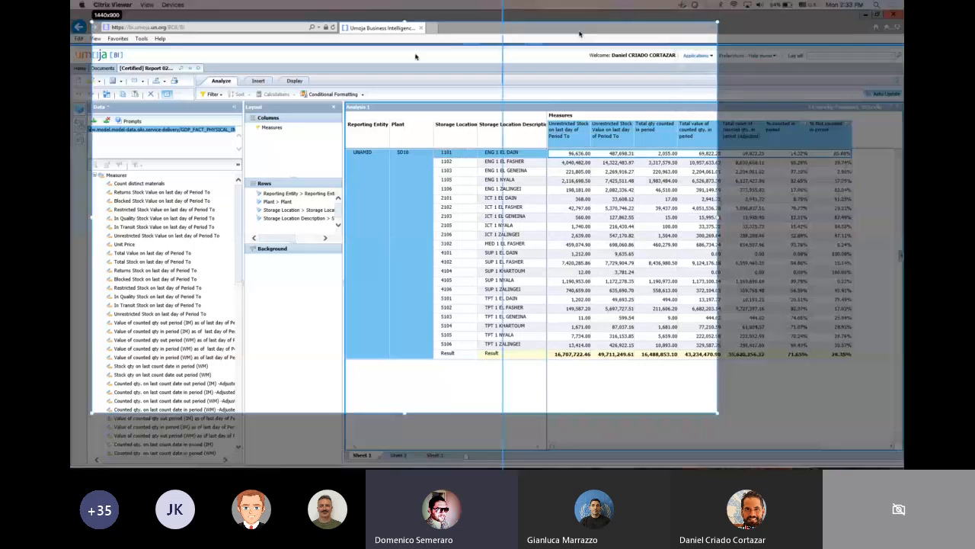
{"action": "left_click_drag", "start_coordinate": [342, 74], "coordinate": [880, 269]}
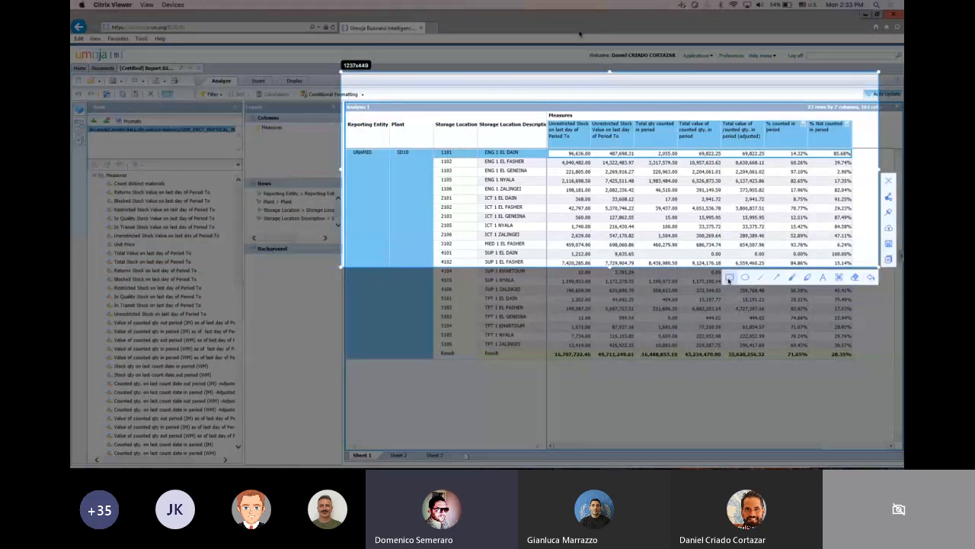
Step: Outline the measure headers and the 1101 row values with a red rectangle, and switch the annotation colour to green
{"action": "left_click", "coordinate": [729, 279]}
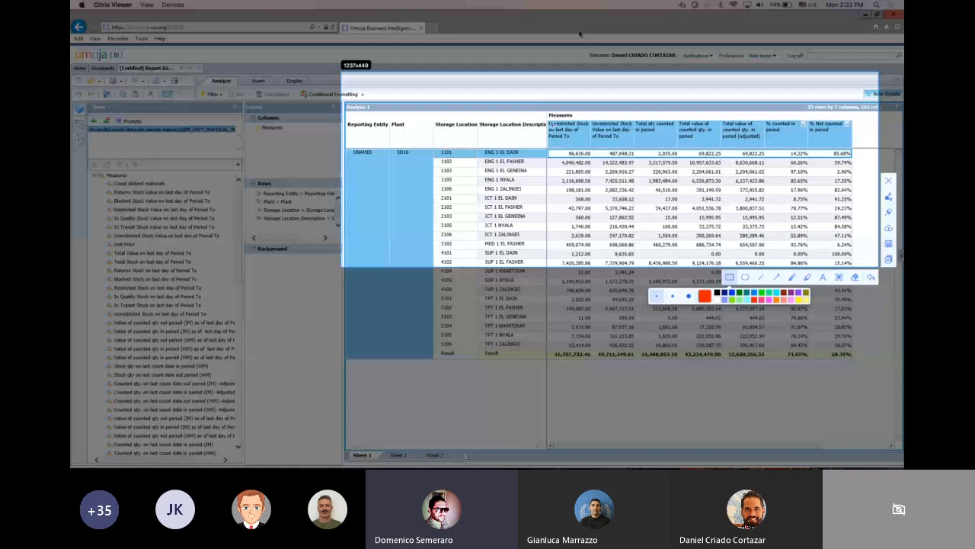
{"action": "left_click_drag", "start_coordinate": [547, 122], "coordinate": [855, 157]}
{"action": "left_click", "coordinate": [734, 299]}
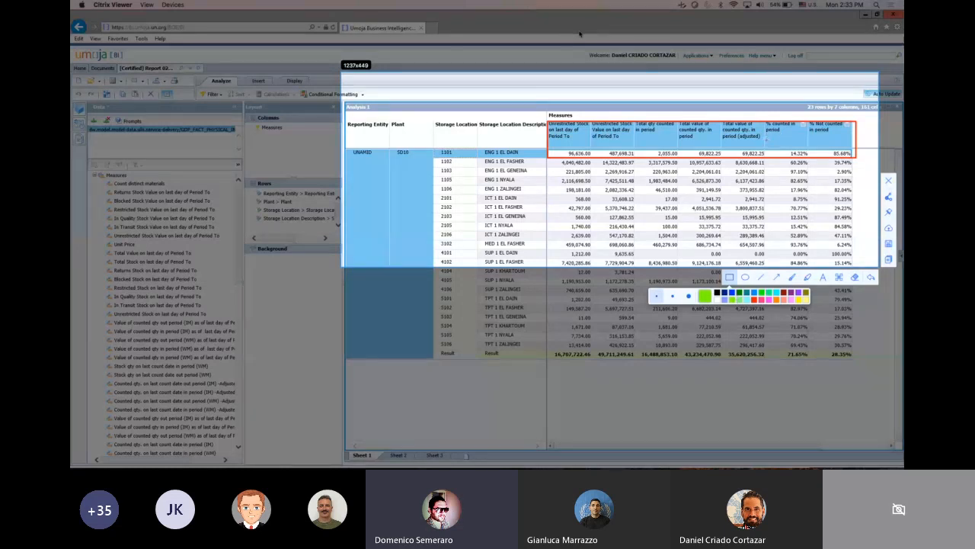
Step: Outline the % counted and % Not counted headers with their 1101 values in green, and delete that outline
{"action": "mouse_move", "coordinate": [765, 123]}
{"action": "left_mouse_down"}
{"action": "mouse_move", "coordinate": [829, 157]}
{"action": "mouse_move", "coordinate": [852, 156]}
{"action": "left_mouse_up"}
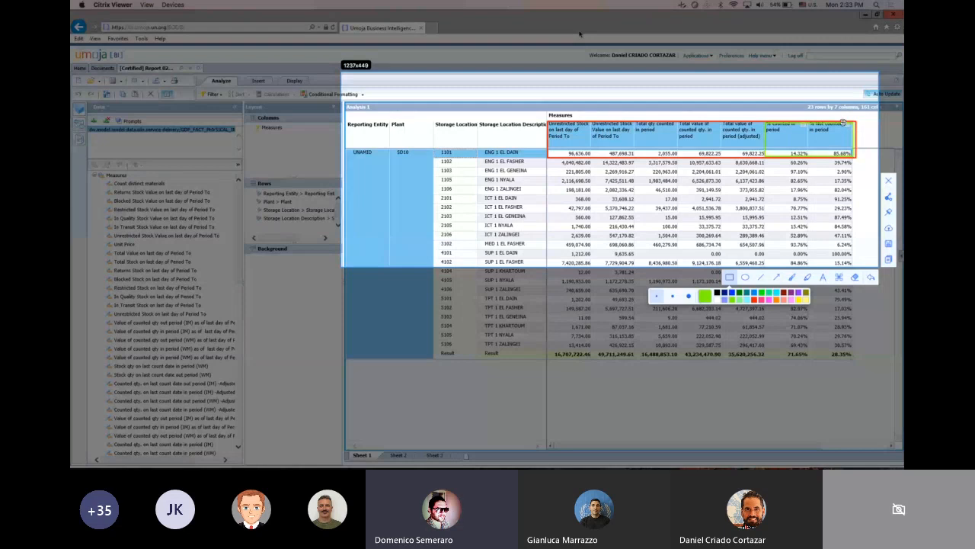
{"action": "left_click", "coordinate": [842, 123]}
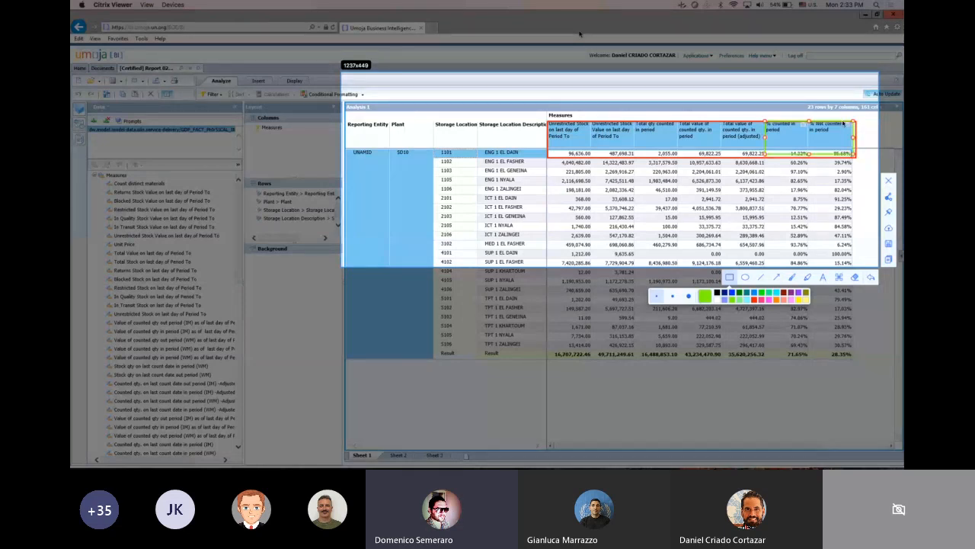
{"action": "left_click", "coordinate": [809, 156]}
{"action": "left_click", "coordinate": [812, 155]}
{"action": "key", "text": "Delete"}
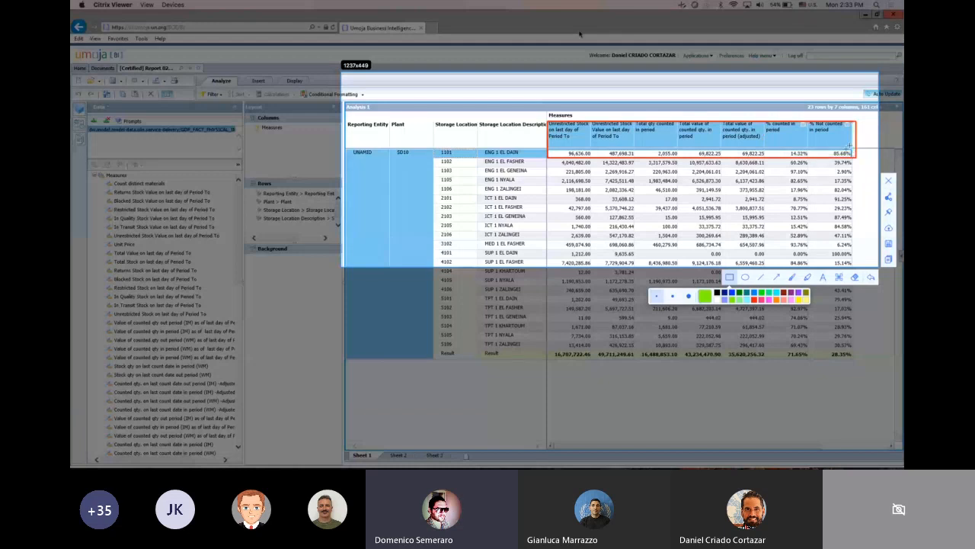
Step: Close the screen capture and sort the report by % counted in period in descending order
{"action": "left_click", "coordinate": [888, 181]}
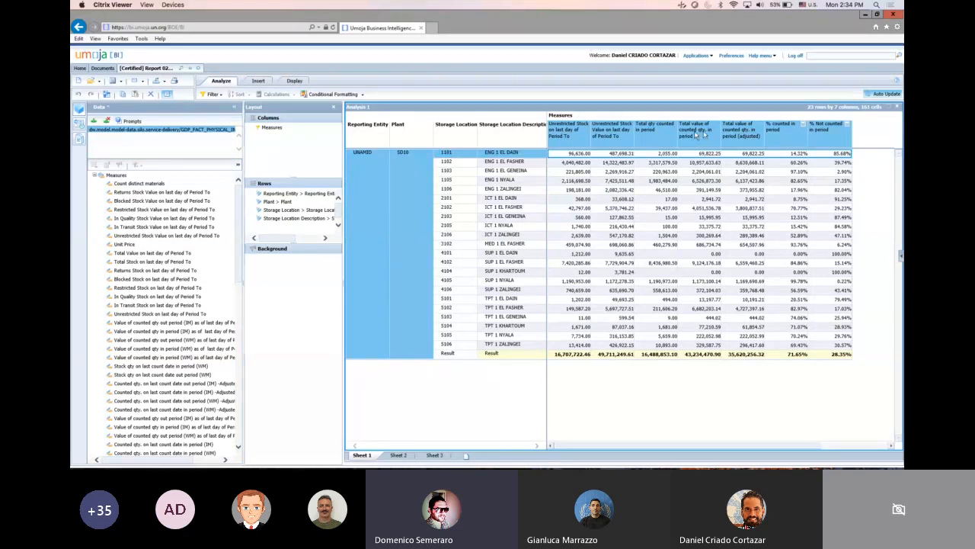
{"action": "left_click", "coordinate": [781, 126]}
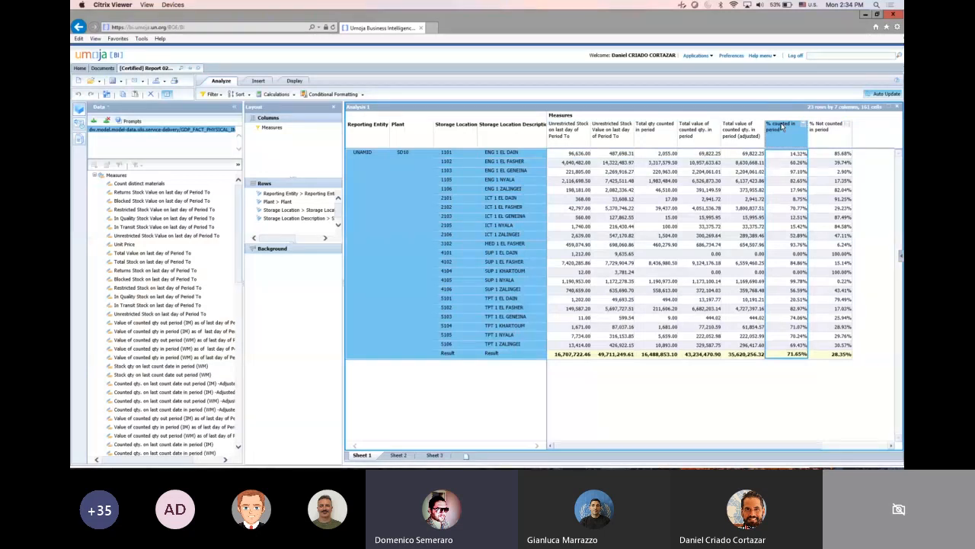
{"action": "right_click", "coordinate": [780, 127]}
{"action": "mouse_move", "coordinate": [787, 143]}
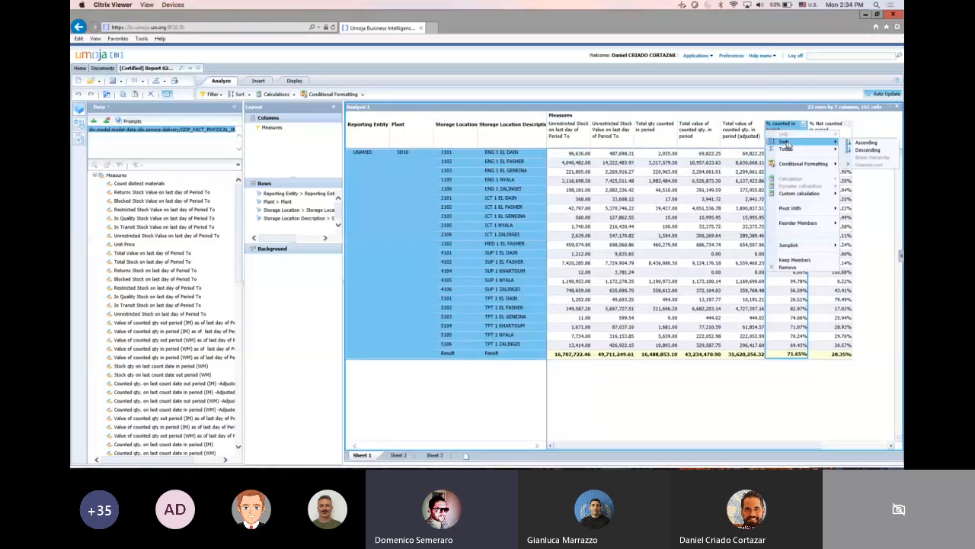
{"action": "left_click", "coordinate": [866, 151]}
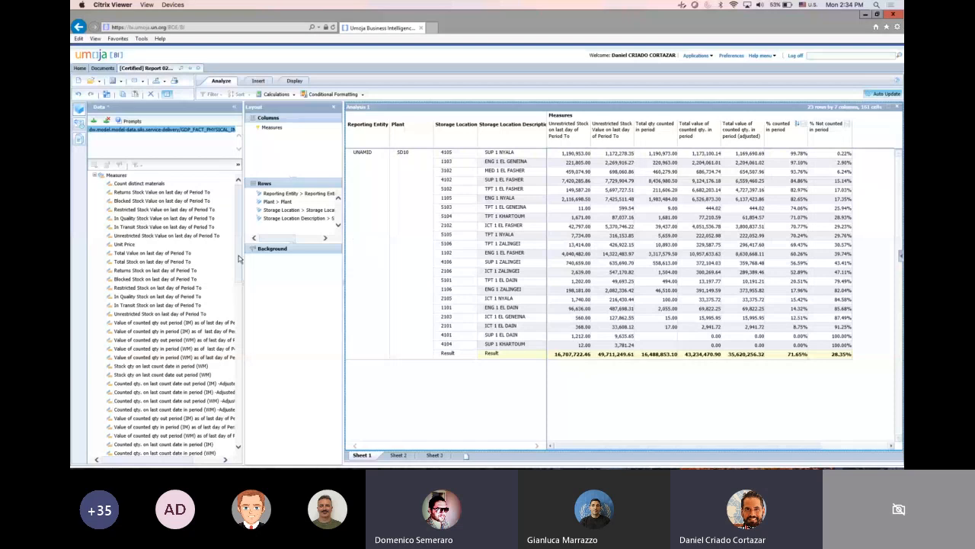
Step: Keep only the SUP 1 NYALA storage location in the report
{"action": "left_click_drag", "start_coordinate": [238, 259], "coordinate": [240, 299]}
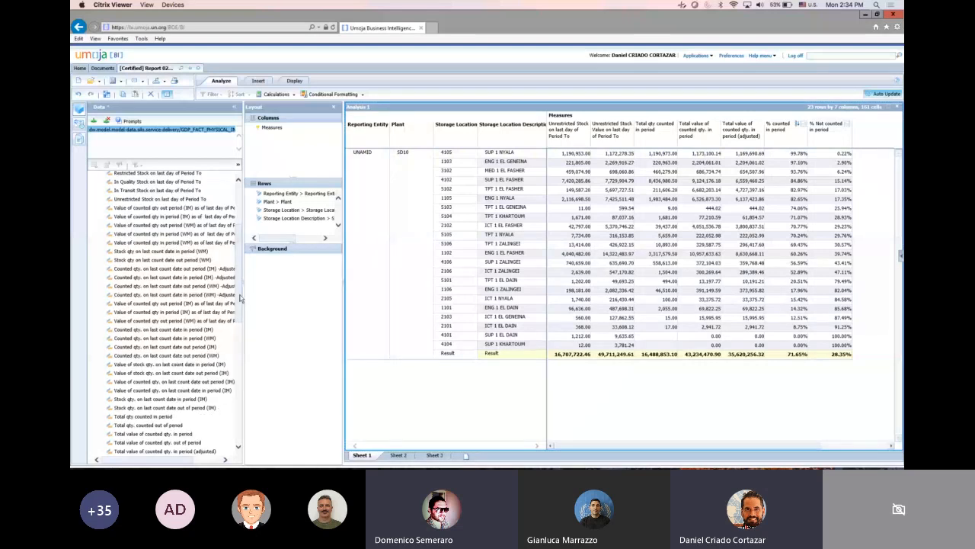
{"action": "left_click_drag", "start_coordinate": [240, 298], "coordinate": [238, 320]}
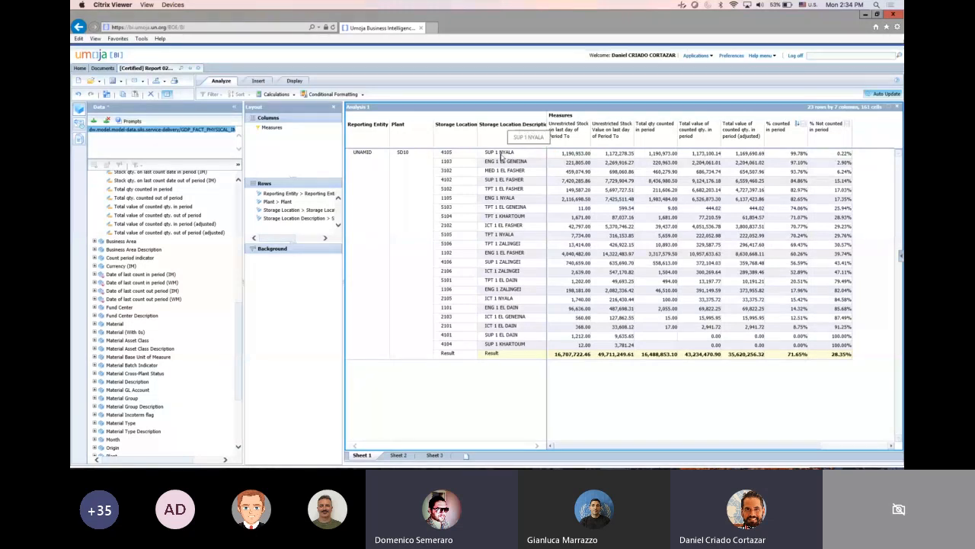
{"action": "left_click", "coordinate": [501, 156]}
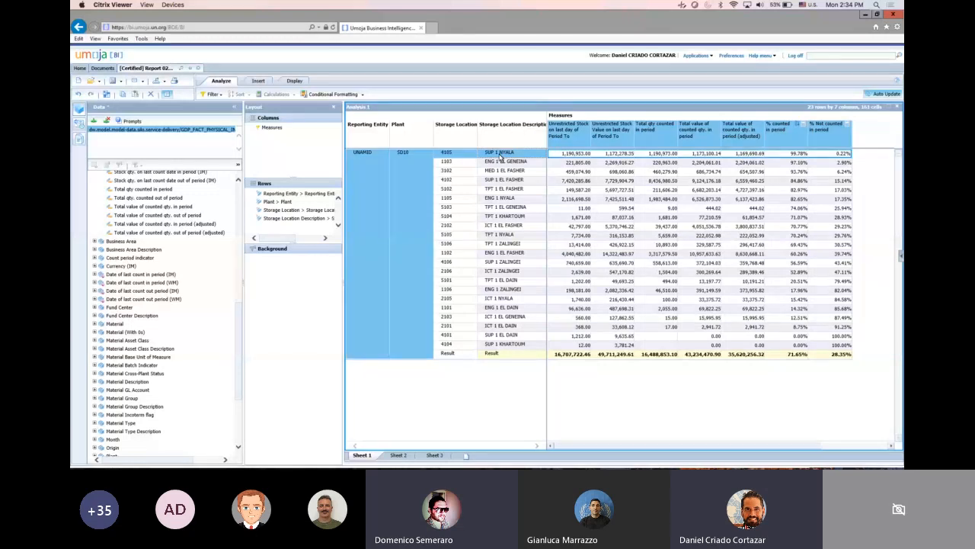
{"action": "right_click", "coordinate": [501, 156]}
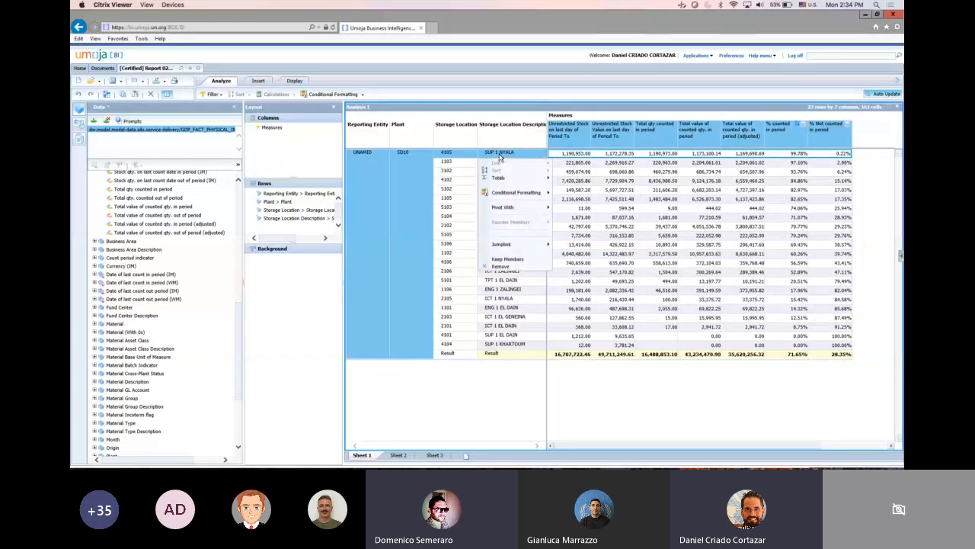
{"action": "left_click", "coordinate": [508, 260]}
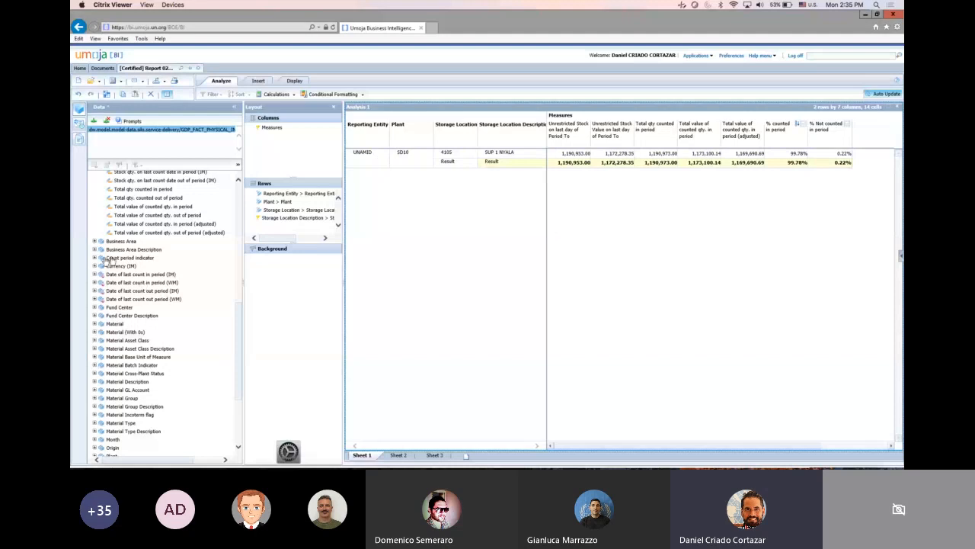
Step: Enlarge the Rows area of the layout and add the Material level to the report rows
{"action": "left_click_drag", "start_coordinate": [275, 214], "coordinate": [285, 310]}
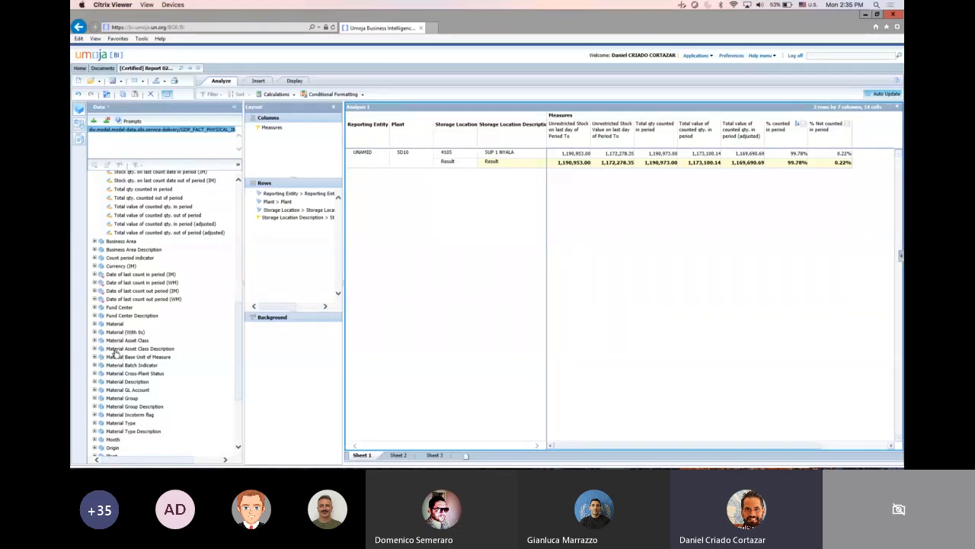
{"action": "left_click", "coordinate": [94, 406]}
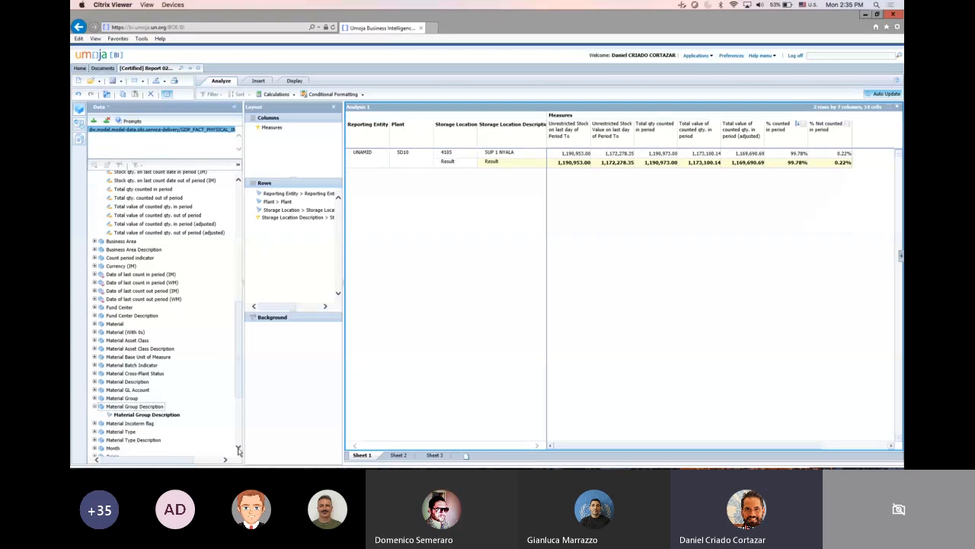
{"action": "scroll", "coordinate": [237, 450], "scroll_direction": "down", "scroll_amount": 3}
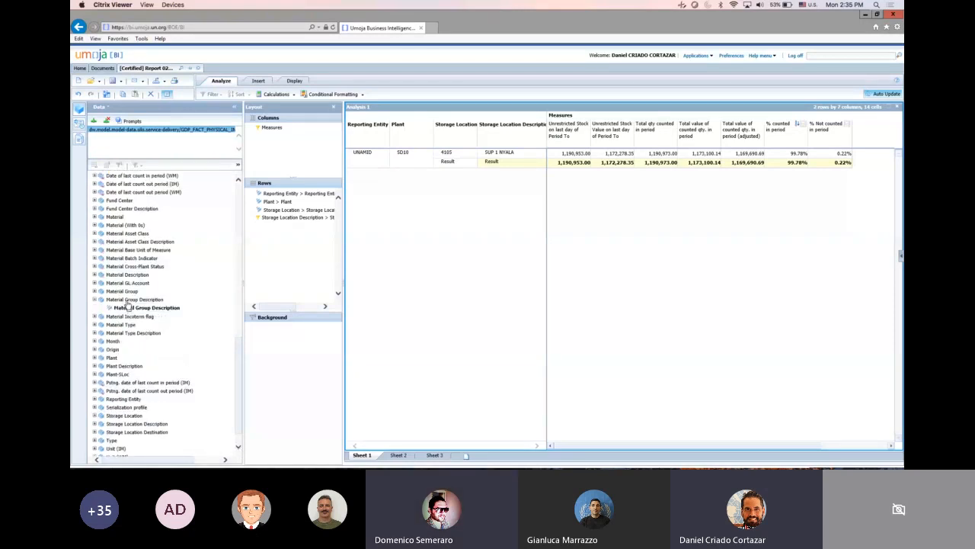
{"action": "left_click", "coordinate": [95, 220]}
{"action": "left_click_drag", "start_coordinate": [183, 225], "coordinate": [305, 230]}
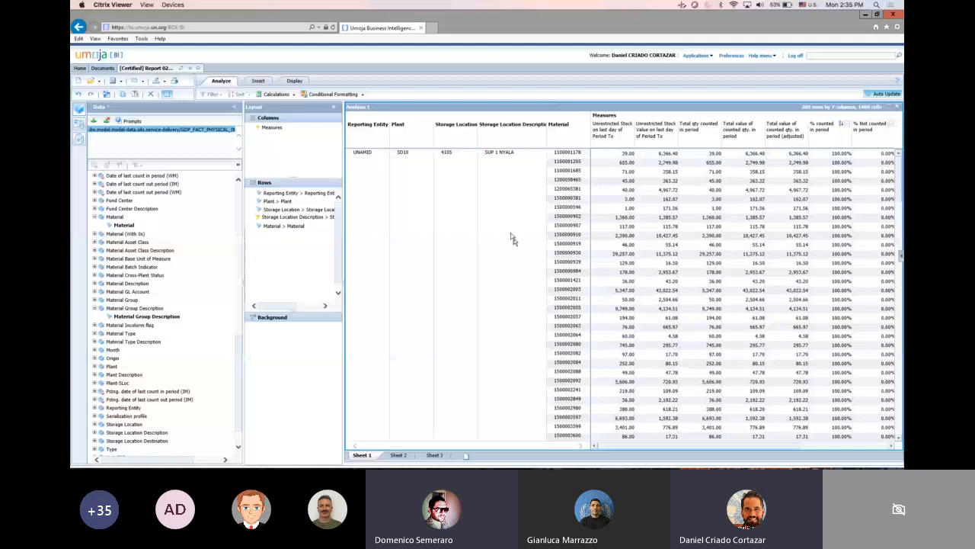
{"action": "left_click_drag", "start_coordinate": [521, 156], "coordinate": [488, 158]}
{"action": "mouse_move", "coordinate": [703, 447]}
{"action": "left_mouse_down"}
{"action": "mouse_move", "coordinate": [736, 451]}
{"action": "mouse_move", "coordinate": [710, 452]}
{"action": "left_mouse_up"}
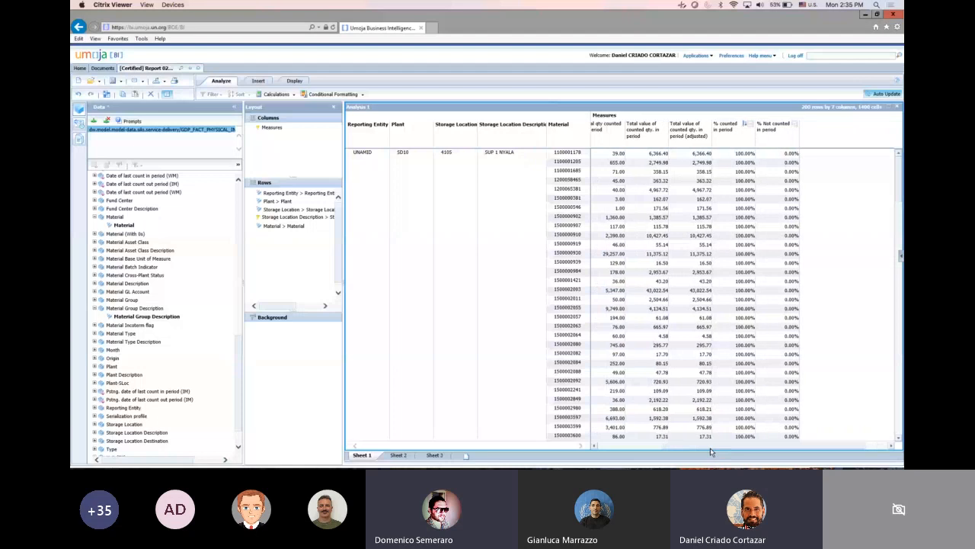
{"action": "scroll", "coordinate": [788, 307], "scroll_direction": "down", "scroll_amount": 1}
{"action": "scroll", "coordinate": [788, 308], "scroll_direction": "down", "scroll_amount": 5}
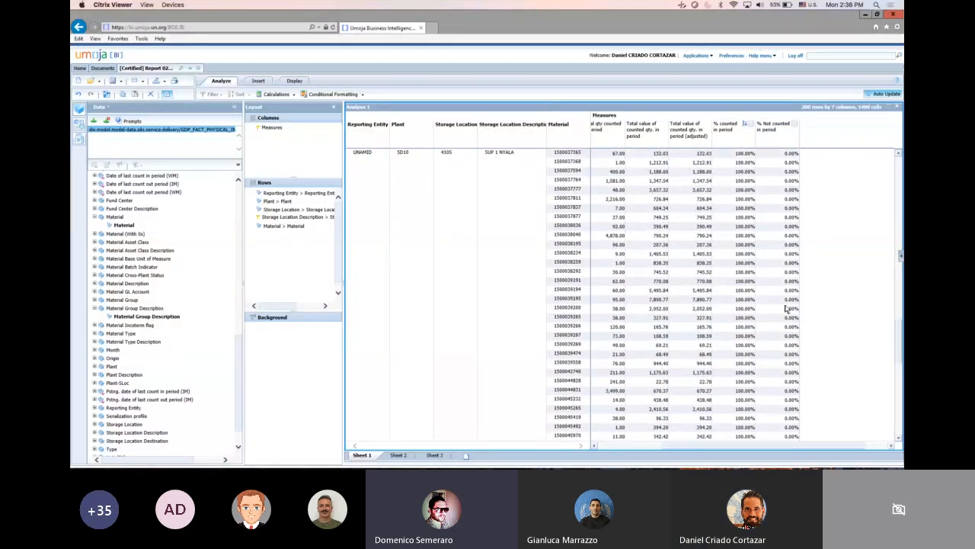
{"action": "scroll", "coordinate": [787, 308], "scroll_direction": "down", "scroll_amount": 5}
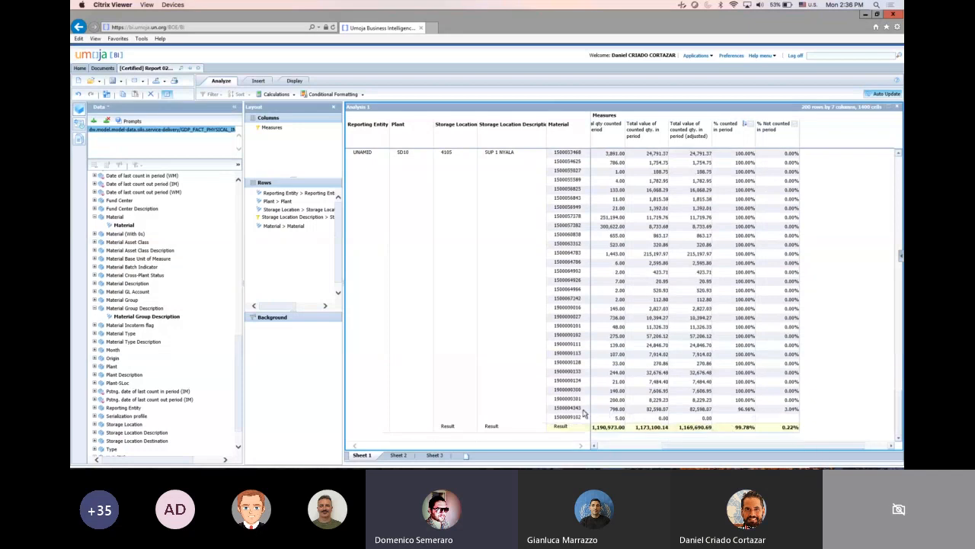
{"action": "left_click", "coordinate": [579, 412]}
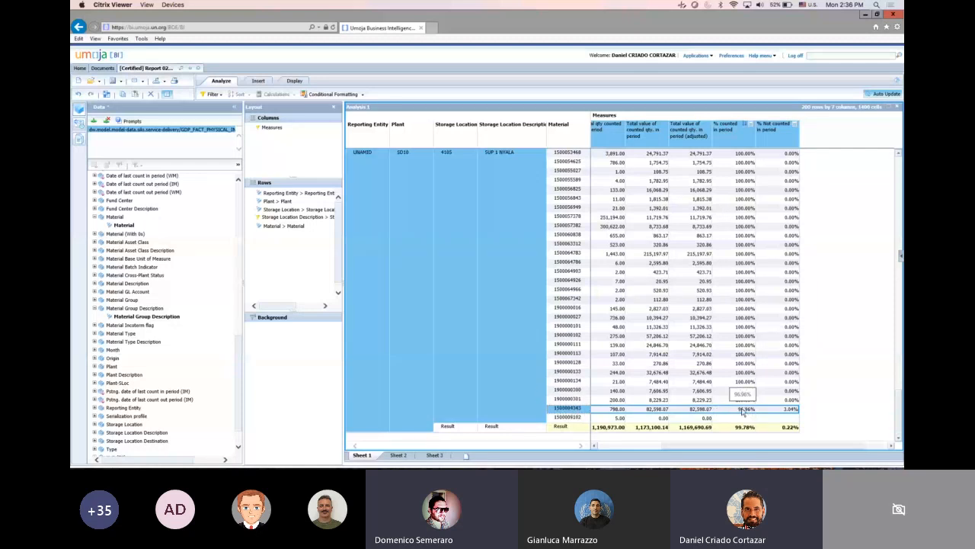
{"action": "right_click", "coordinate": [573, 412]}
{"action": "left_click", "coordinate": [573, 454]}
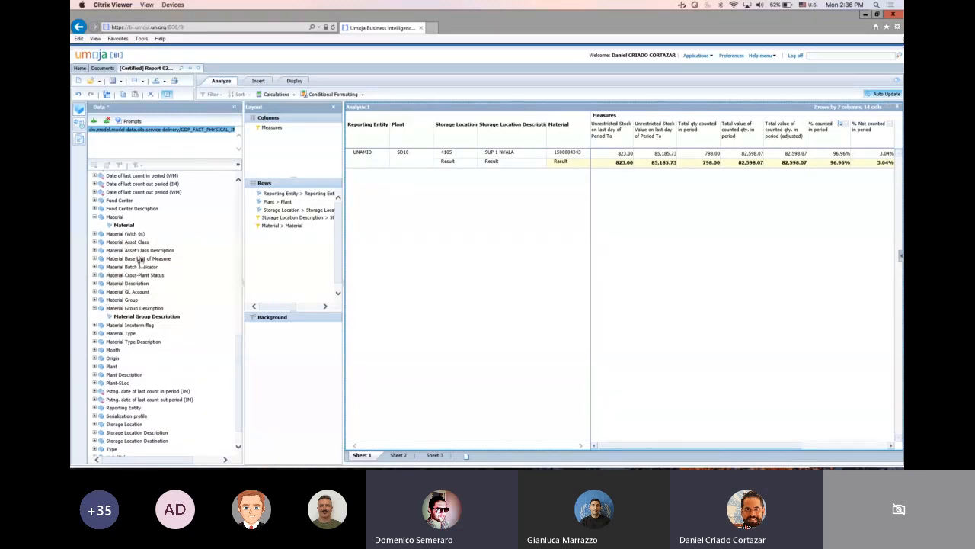
Step: Add Material Description to the report rows after Material
{"action": "left_click", "coordinate": [94, 283]}
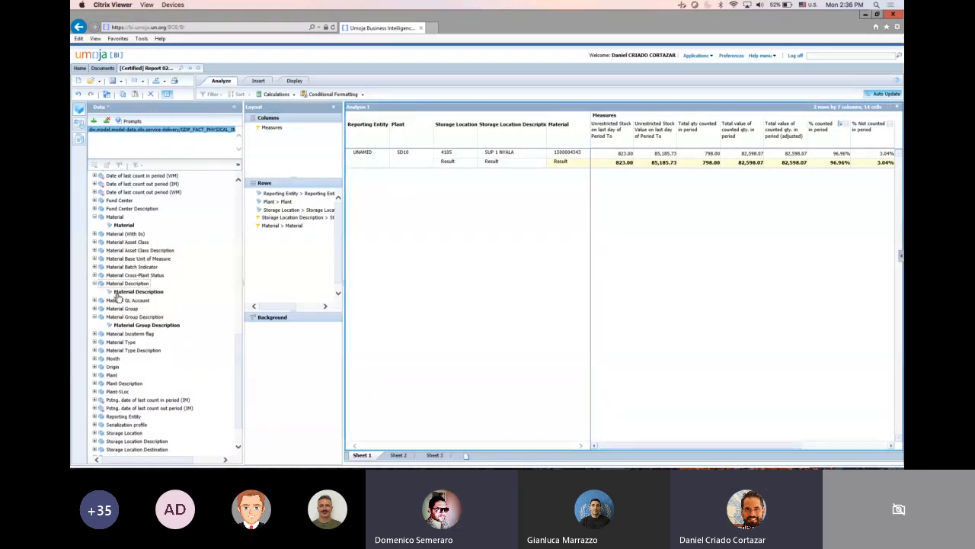
{"action": "left_click_drag", "start_coordinate": [126, 296], "coordinate": [289, 250]}
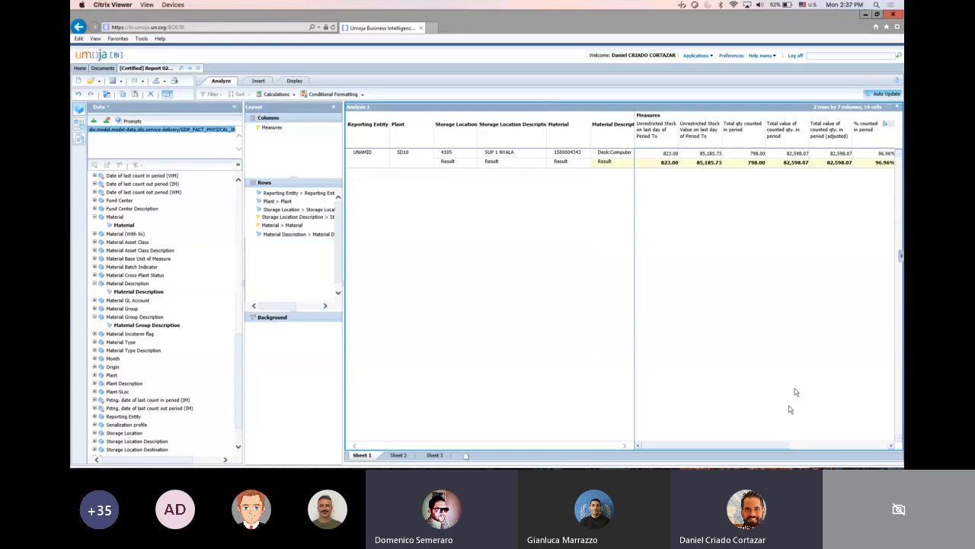
{"action": "left_click_drag", "start_coordinate": [764, 447], "coordinate": [834, 446]}
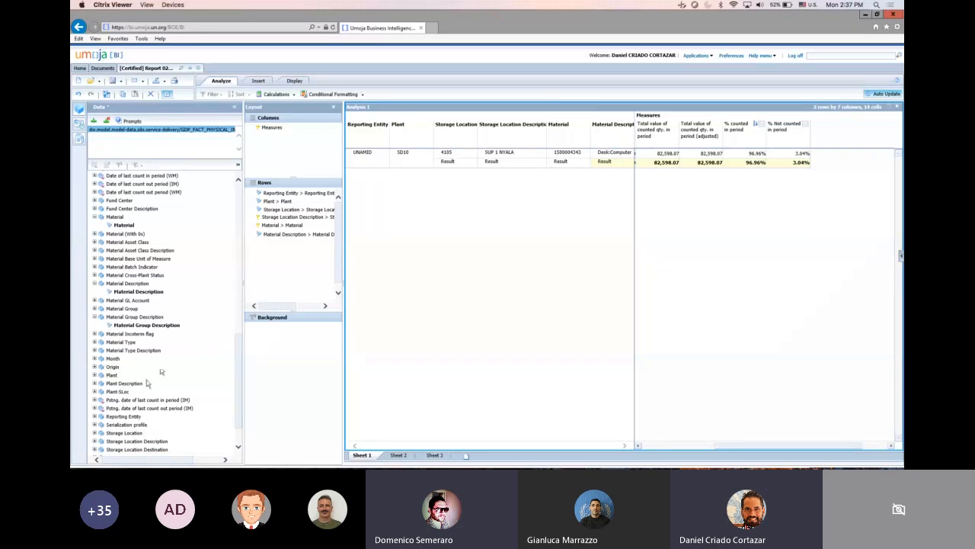
Step: Add Fund Center to the report rows after Material Description and select its value for the material
{"action": "scroll", "coordinate": [137, 407], "scroll_direction": "down", "scroll_amount": 2}
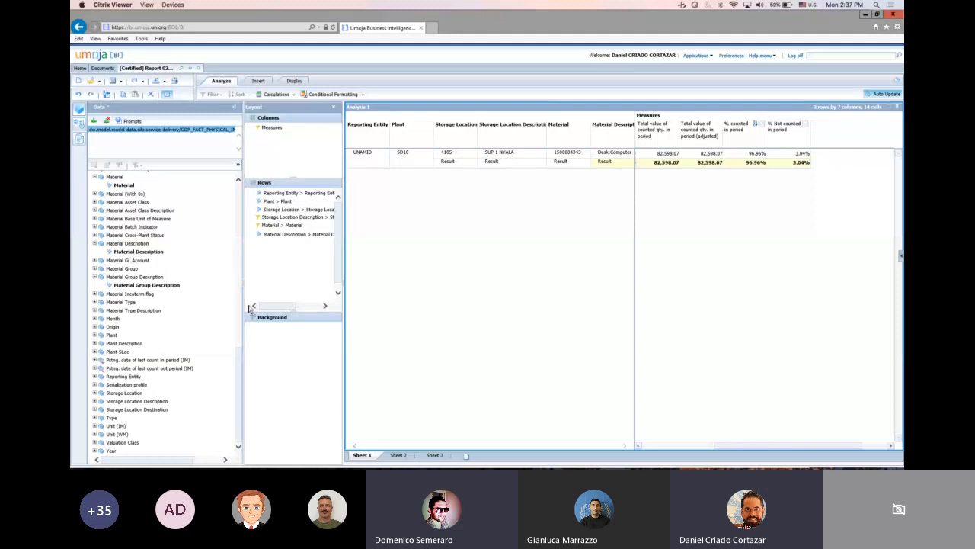
{"action": "scroll", "coordinate": [238, 349], "scroll_direction": "up", "scroll_amount": 1}
{"action": "left_click_drag", "start_coordinate": [239, 343], "coordinate": [238, 328]}
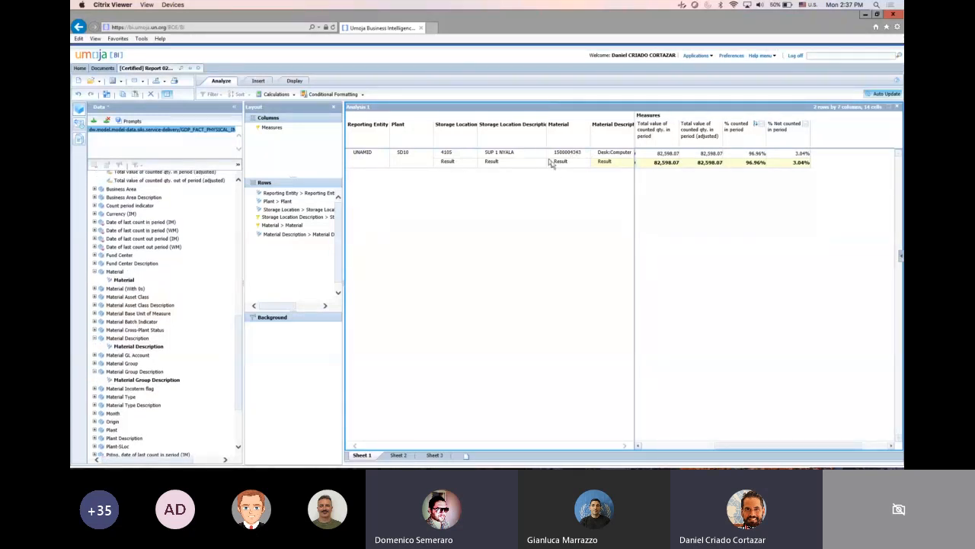
{"action": "left_click", "coordinate": [94, 256]}
{"action": "left_click_drag", "start_coordinate": [123, 264], "coordinate": [290, 249]}
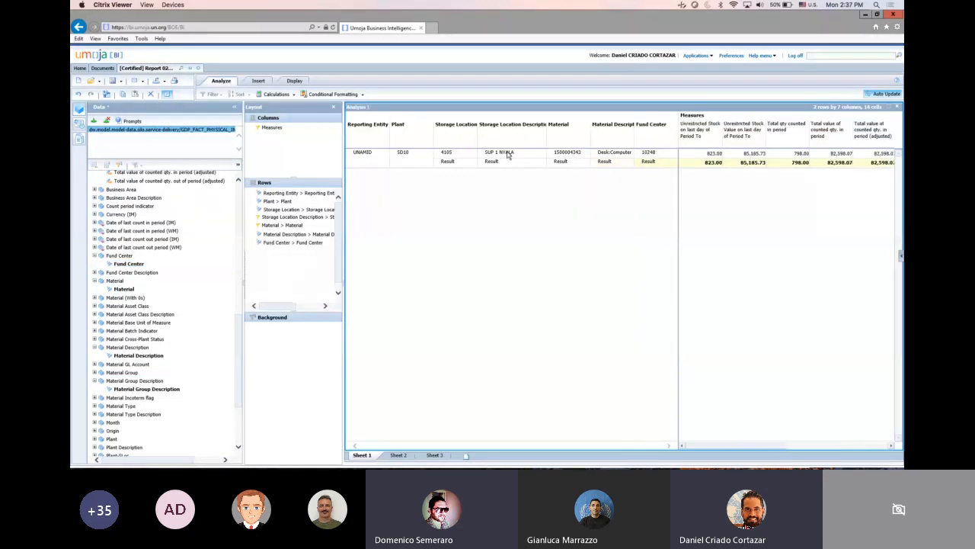
{"action": "left_click", "coordinate": [650, 155]}
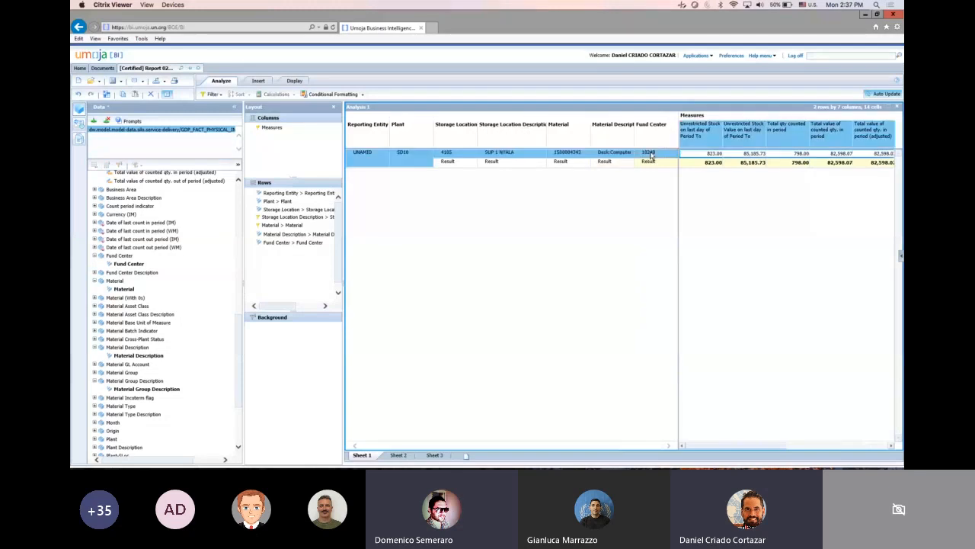
Step: Add Fund Center Description to the report rows and widen its column to show the full description
{"action": "right_click", "coordinate": [295, 244]}
{"action": "mouse_move", "coordinate": [287, 299]}
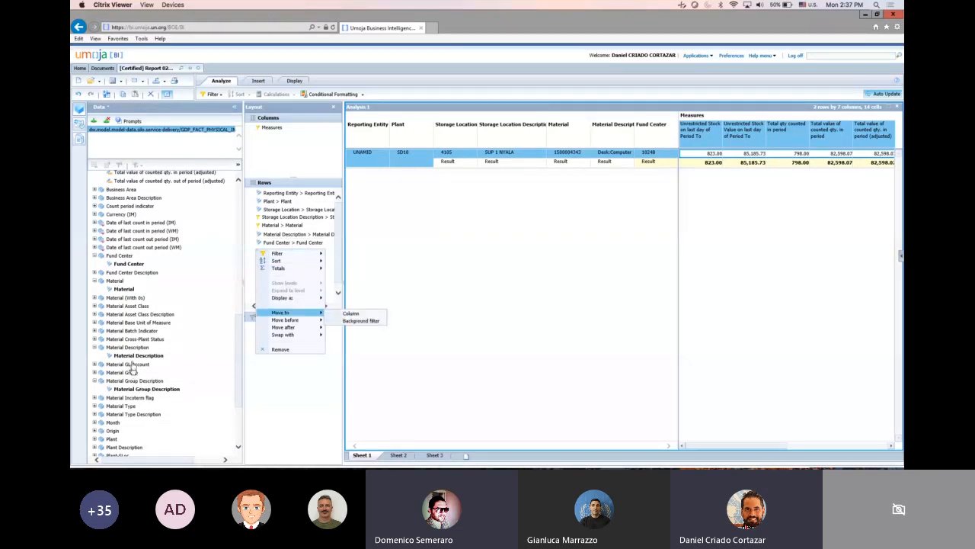
{"action": "left_click", "coordinate": [95, 272]}
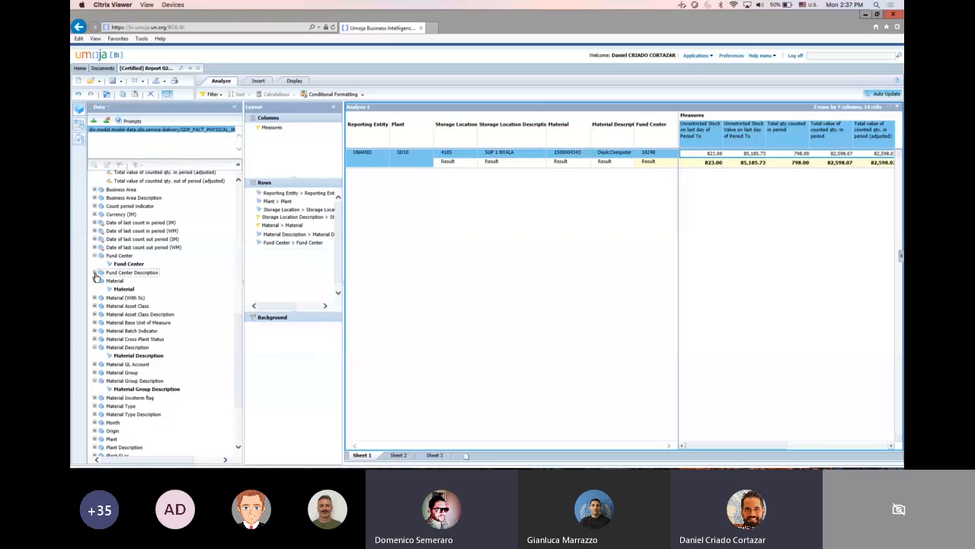
{"action": "left_click_drag", "start_coordinate": [126, 281], "coordinate": [268, 268]}
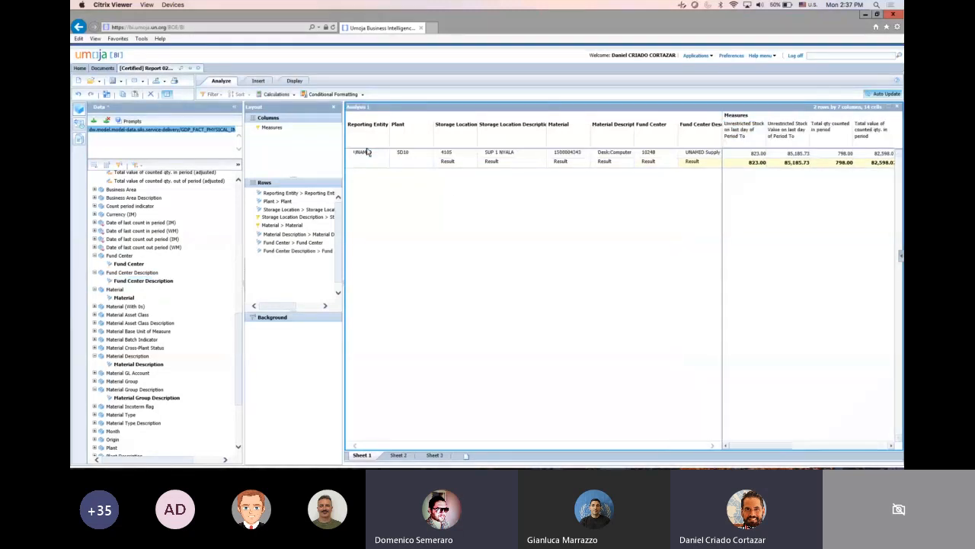
{"action": "left_click_drag", "start_coordinate": [721, 131], "coordinate": [749, 135]}
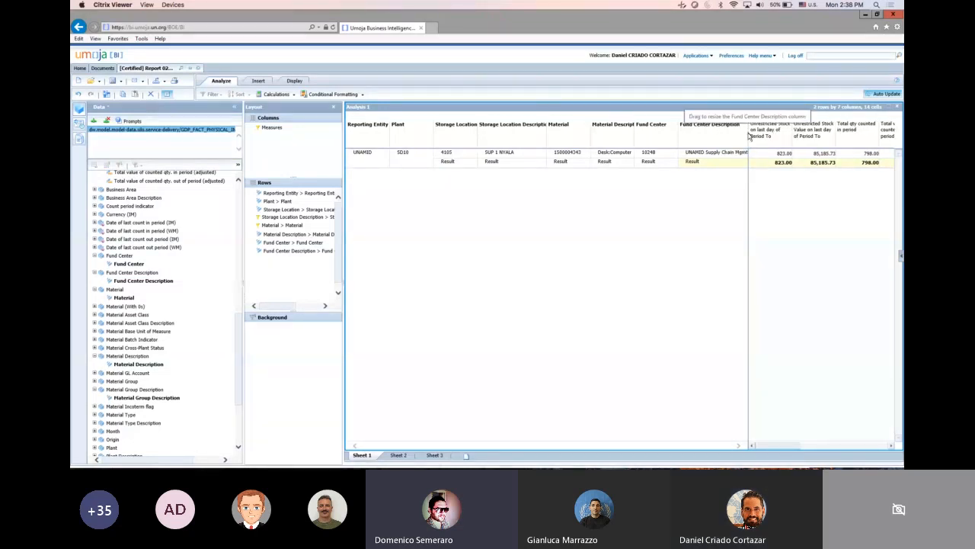
{"action": "left_click_drag", "start_coordinate": [766, 447], "coordinate": [801, 452]}
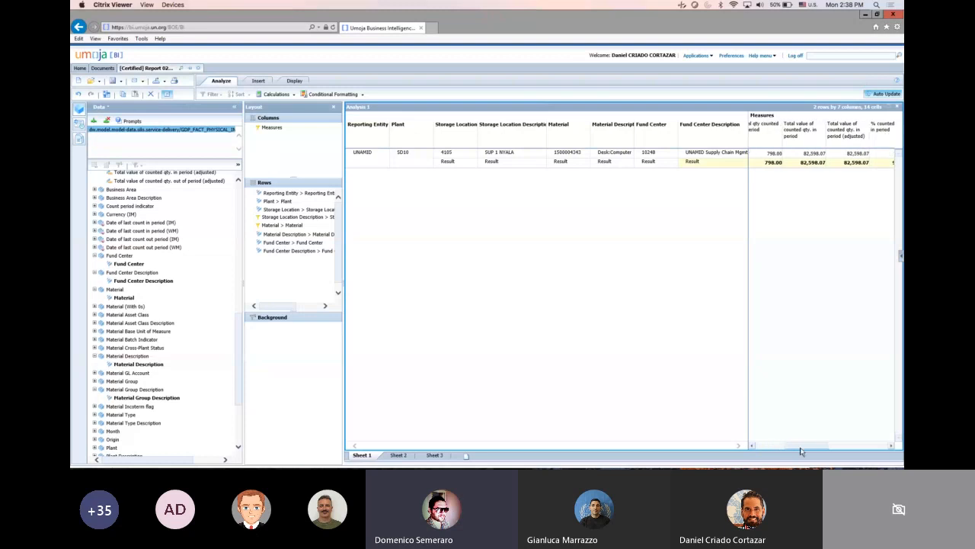
{"action": "left_click_drag", "start_coordinate": [801, 452], "coordinate": [820, 455]}
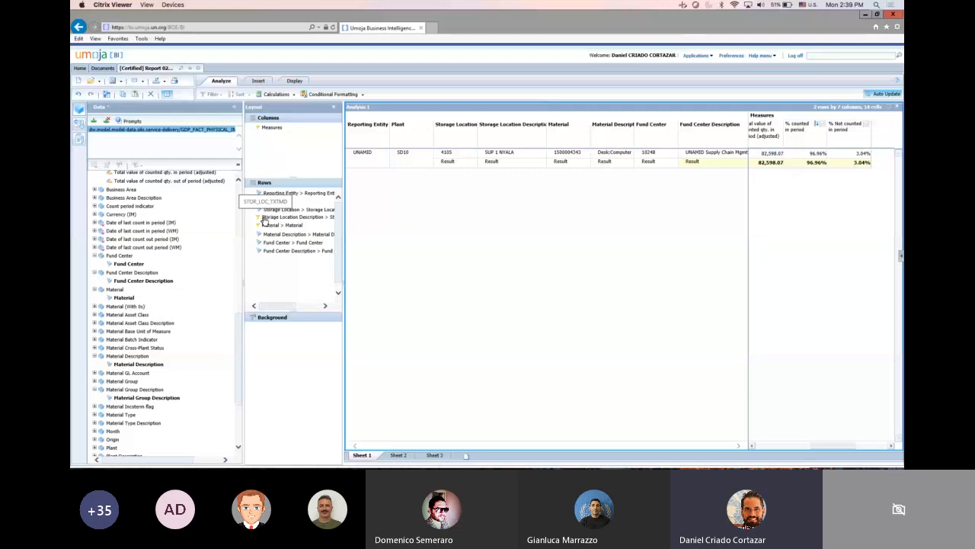
Step: Clear the SUP 1 NYALA selection from the Storage Location Description filter to include all storage locations holding the material
{"action": "scroll", "coordinate": [271, 219], "scroll_direction": "right", "scroll_amount": 1}
{"action": "left_click", "coordinate": [272, 219]}
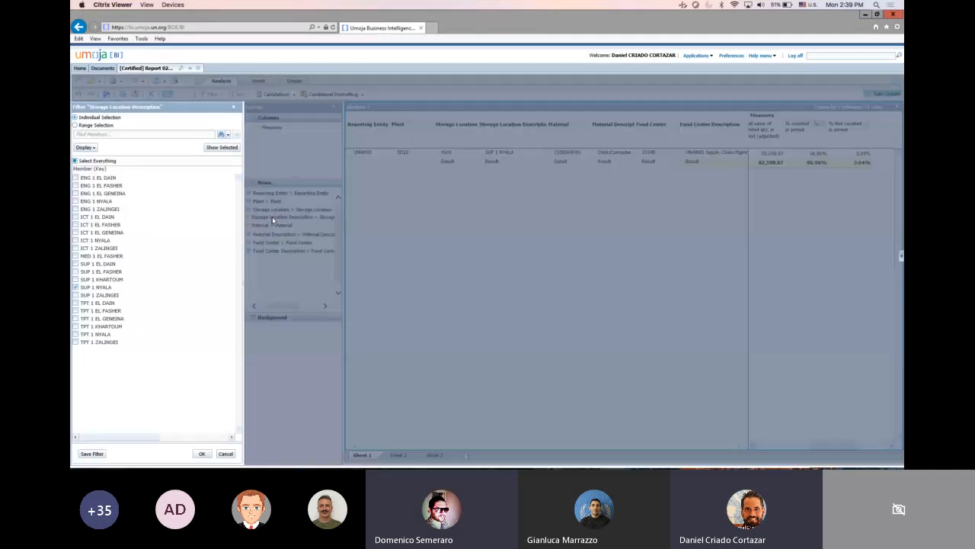
{"action": "left_click", "coordinate": [75, 289]}
{"action": "left_click", "coordinate": [203, 454]}
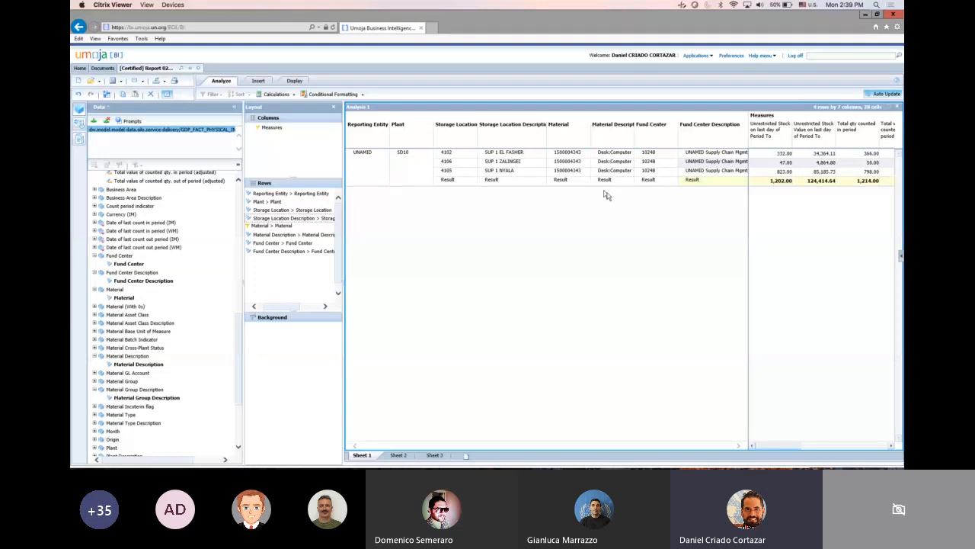
Step: Review the counted and not counted percentages across the storage locations and widen the measures area of the table
{"action": "left_click_drag", "start_coordinate": [787, 447], "coordinate": [840, 446]}
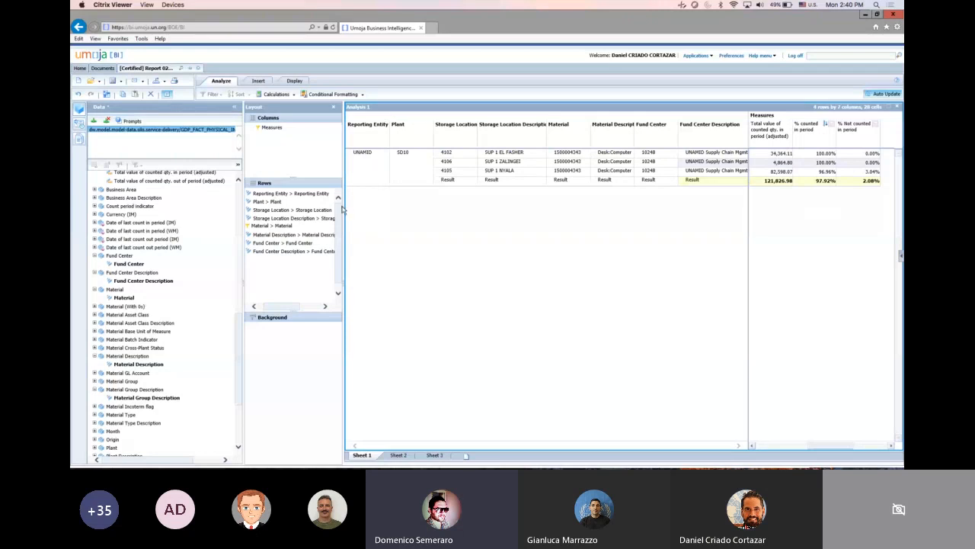
{"action": "left_click", "coordinate": [768, 447]}
{"action": "left_click", "coordinate": [768, 446]}
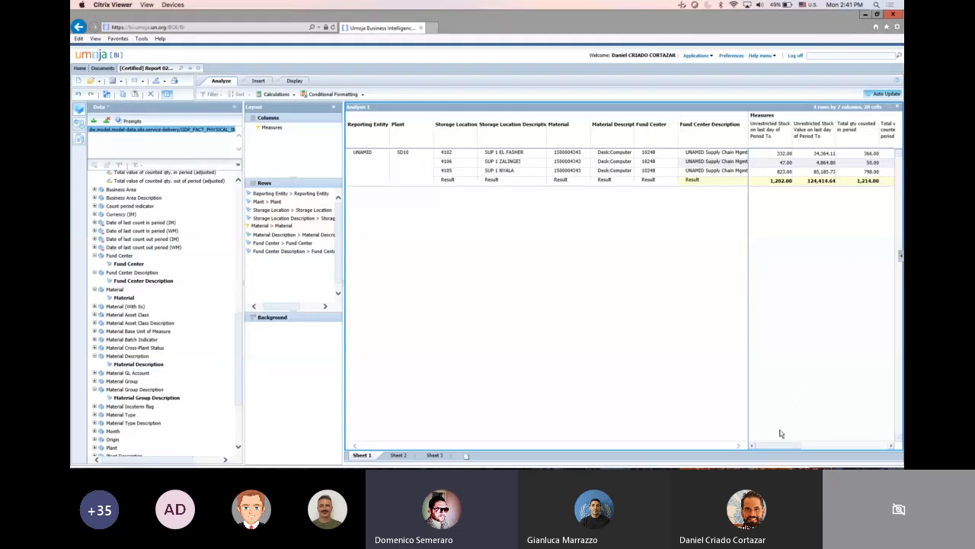
{"action": "left_click_drag", "start_coordinate": [748, 375], "coordinate": [710, 369]}
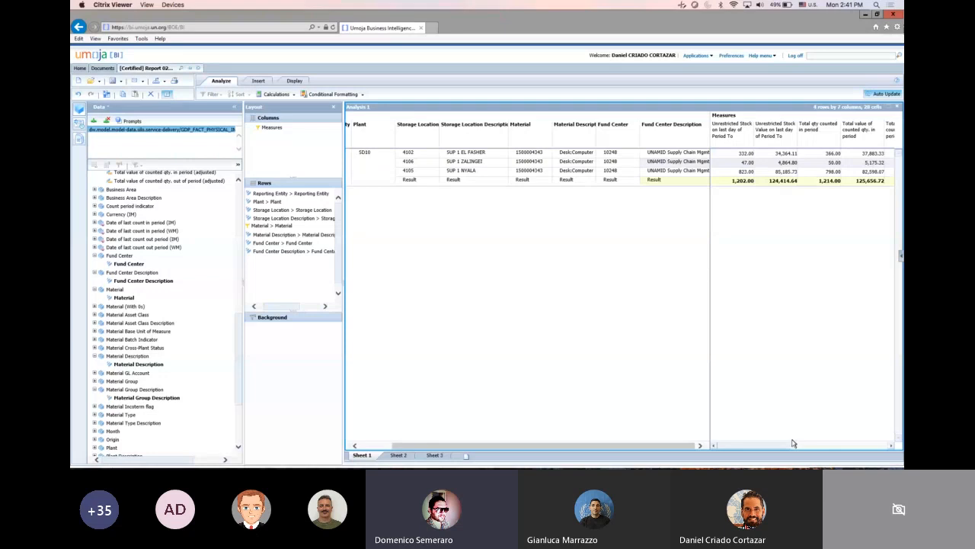
{"action": "left_click_drag", "start_coordinate": [782, 449], "coordinate": [787, 448]}
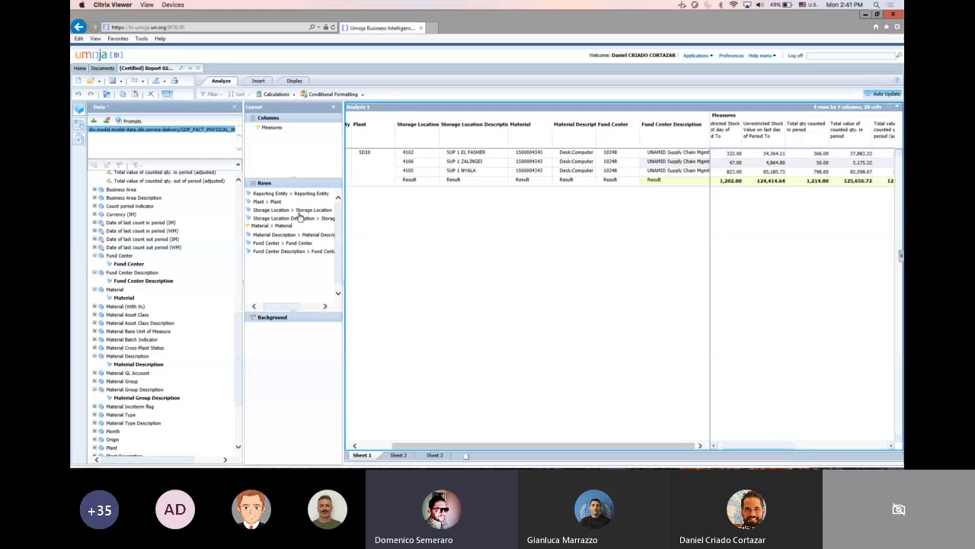
Step: Move Reporting Entity and Plant from the report rows to the background and widen the measures area further
{"action": "left_click_drag", "start_coordinate": [286, 195], "coordinate": [299, 355]}
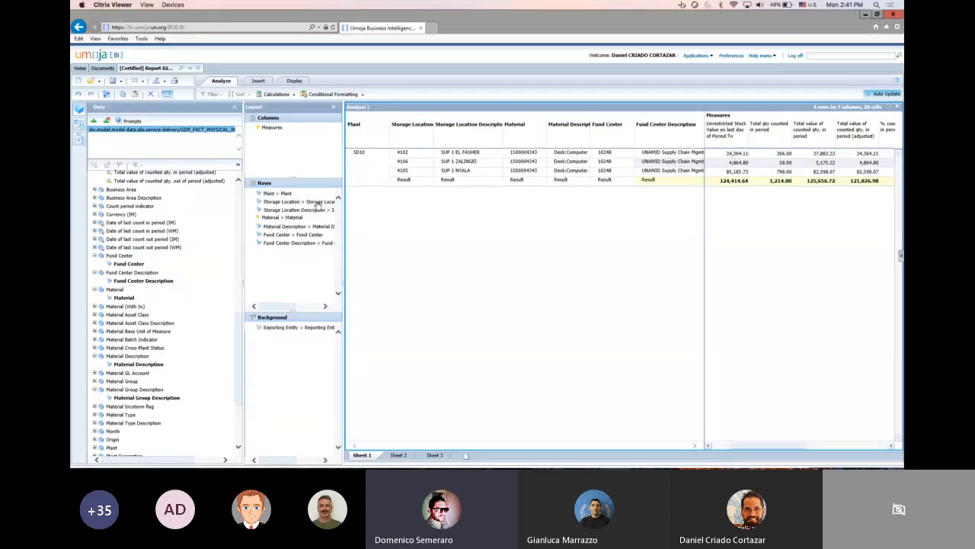
{"action": "left_click_drag", "start_coordinate": [283, 193], "coordinate": [300, 352]}
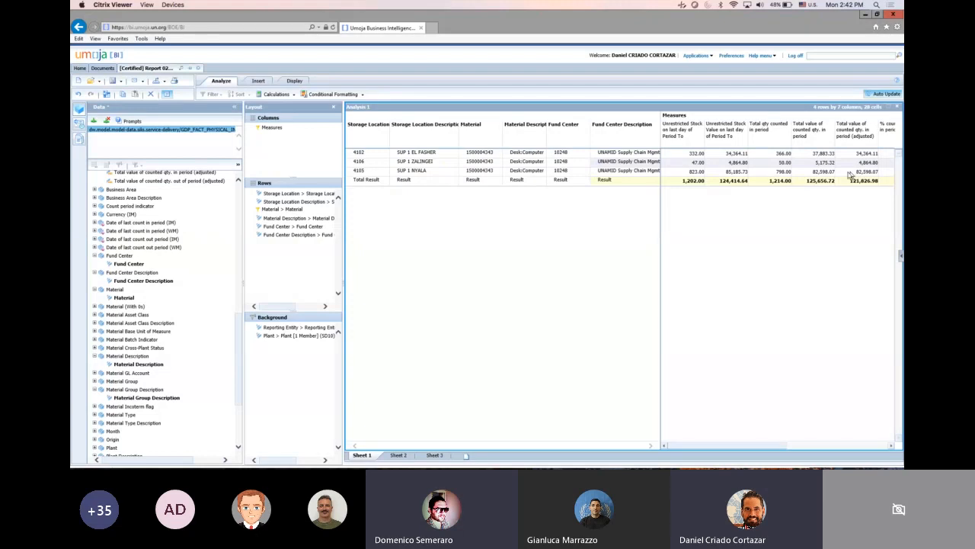
{"action": "left_click_drag", "start_coordinate": [786, 443], "coordinate": [842, 453]}
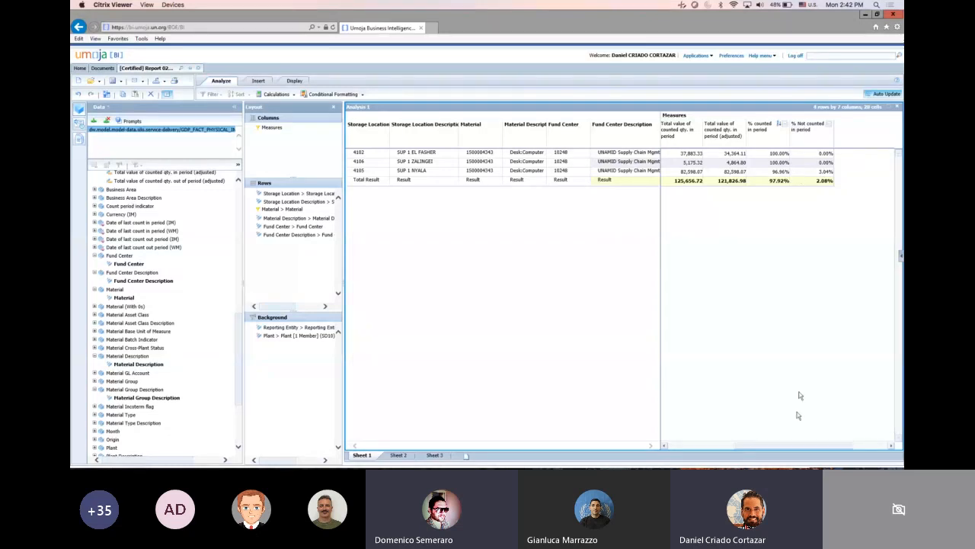
{"action": "left_click", "coordinate": [691, 449]}
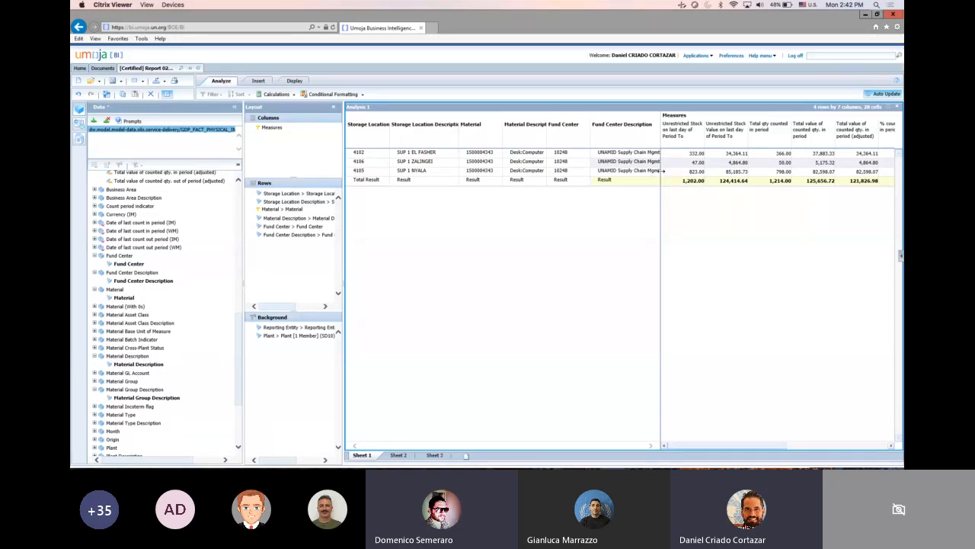
{"action": "left_click_drag", "start_coordinate": [661, 172], "coordinate": [642, 172]}
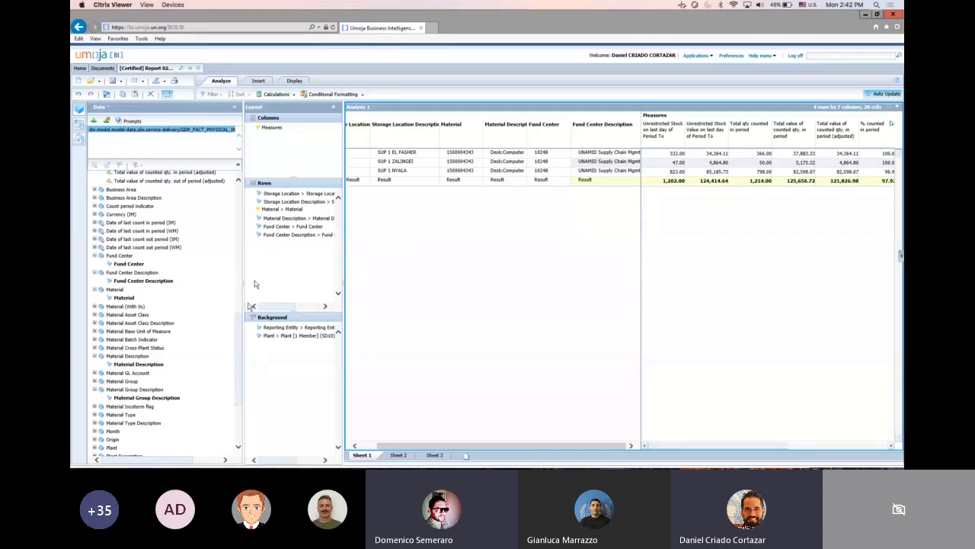
{"action": "scroll", "coordinate": [238, 403], "scroll_direction": "down", "scroll_amount": 1}
{"action": "scroll", "coordinate": [238, 415], "scroll_direction": "down", "scroll_amount": 10}
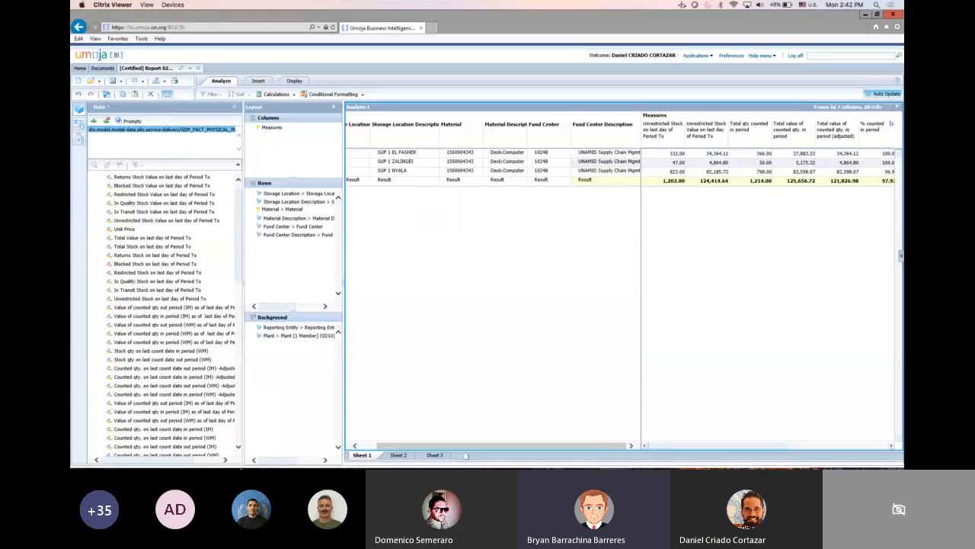
Step: Switch to Microsoft Teams, read the latest messages in the meeting chat, and return to the Umoja BI report
{"action": "mouse_move", "coordinate": [586, 452]}
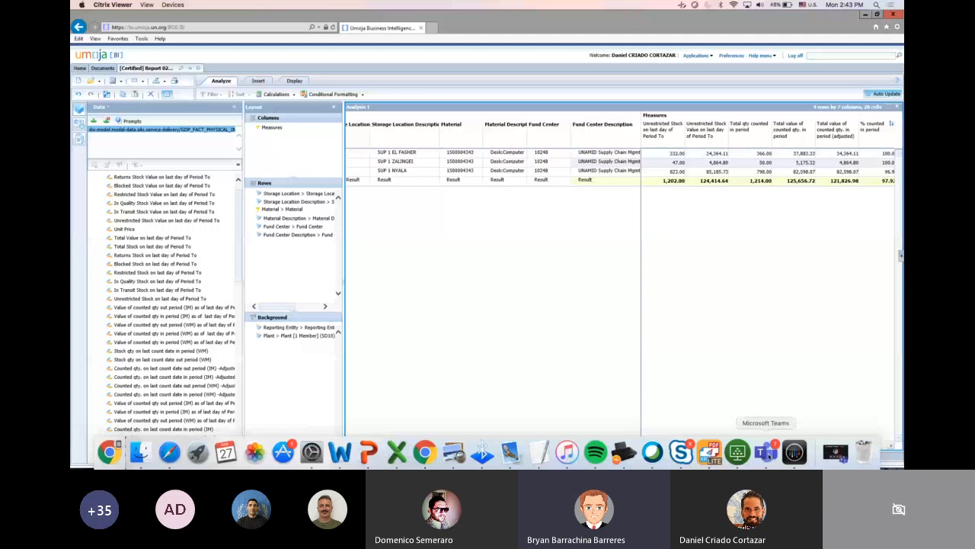
{"action": "left_click", "coordinate": [766, 453]}
{"action": "scroll", "coordinate": [637, 271], "scroll_direction": "down", "scroll_amount": 5}
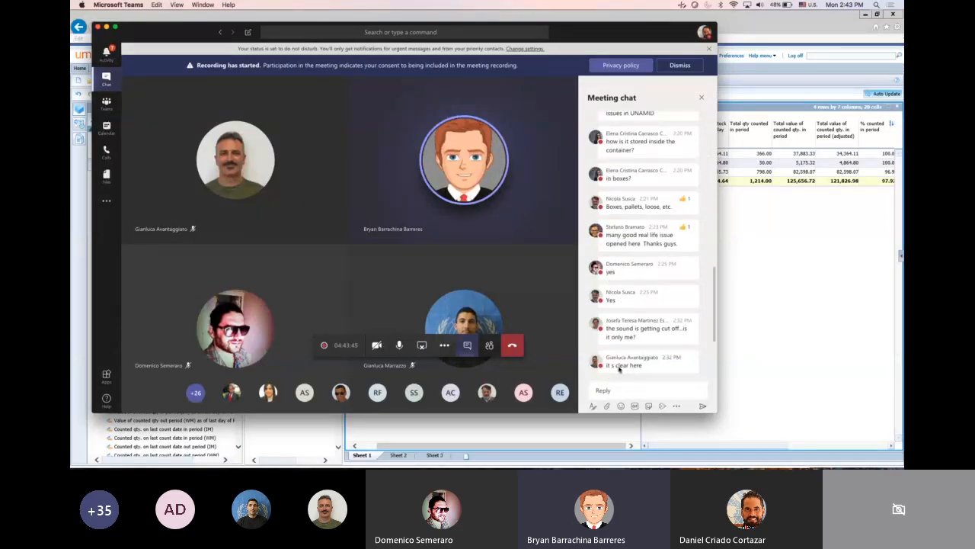
{"action": "scroll", "coordinate": [619, 369], "scroll_direction": "down", "scroll_amount": 5}
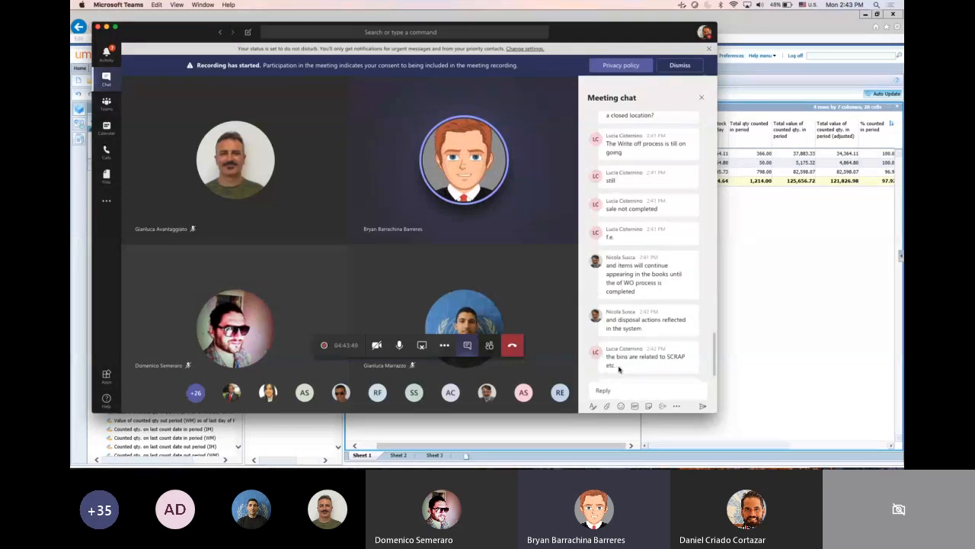
{"action": "mouse_move", "coordinate": [618, 368]}
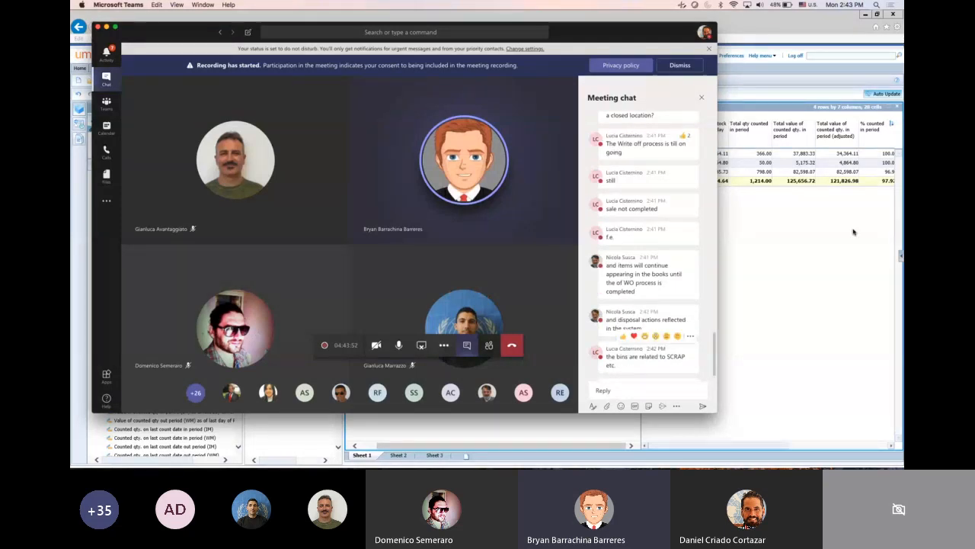
{"action": "left_click", "coordinate": [814, 236]}
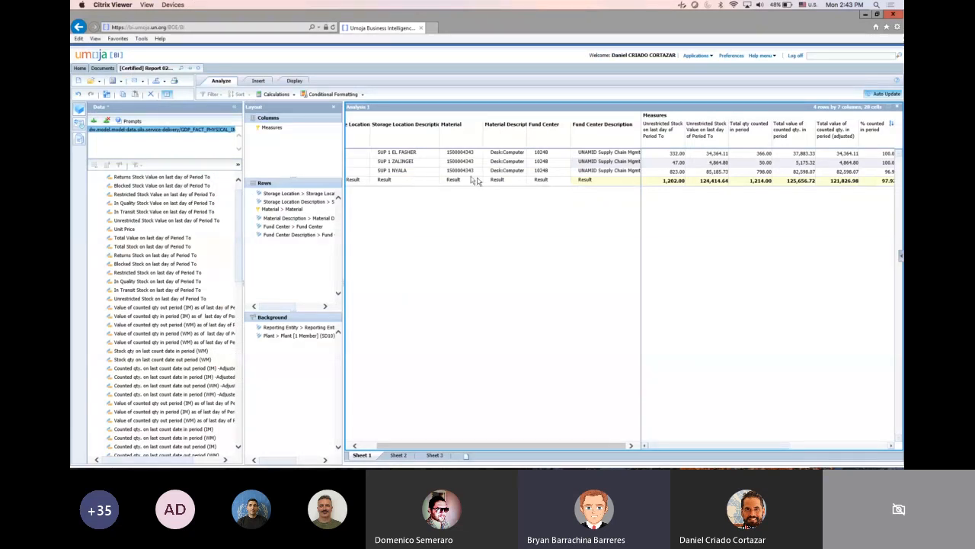
Step: Select the SUP 1 NYALA row and examine its counted and not counted percentages
{"action": "left_click", "coordinate": [421, 171]}
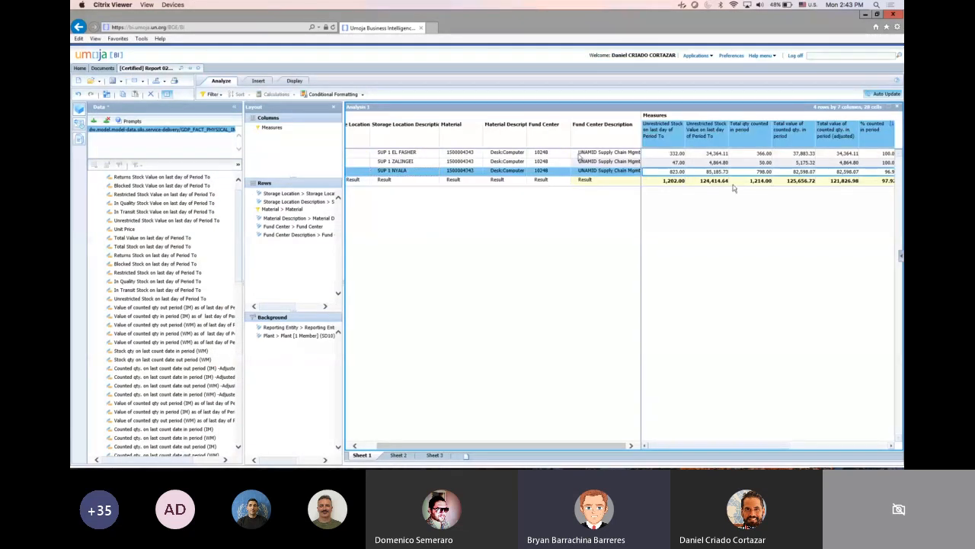
{"action": "left_click_drag", "start_coordinate": [731, 446], "coordinate": [821, 447]}
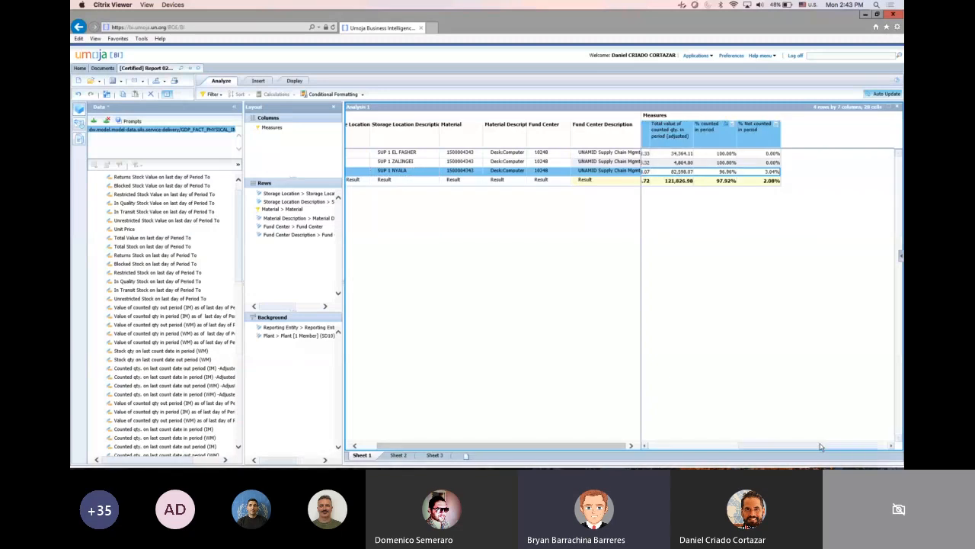
Step: Switch to Microsoft Teams, read the new chat messages with its window narrowed beside the report, and return to Umoja BI
{"action": "key", "text": "super+Tab"}
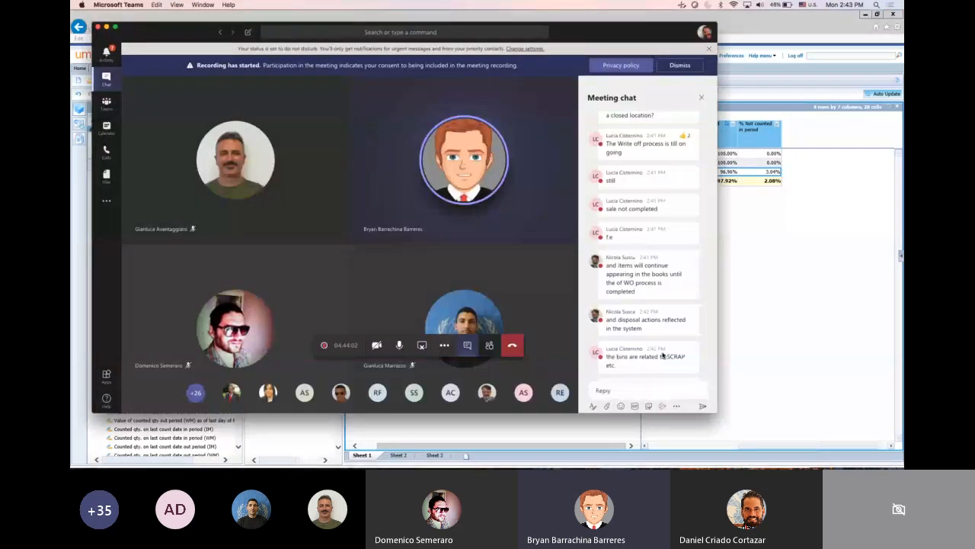
{"action": "mouse_move", "coordinate": [662, 355]}
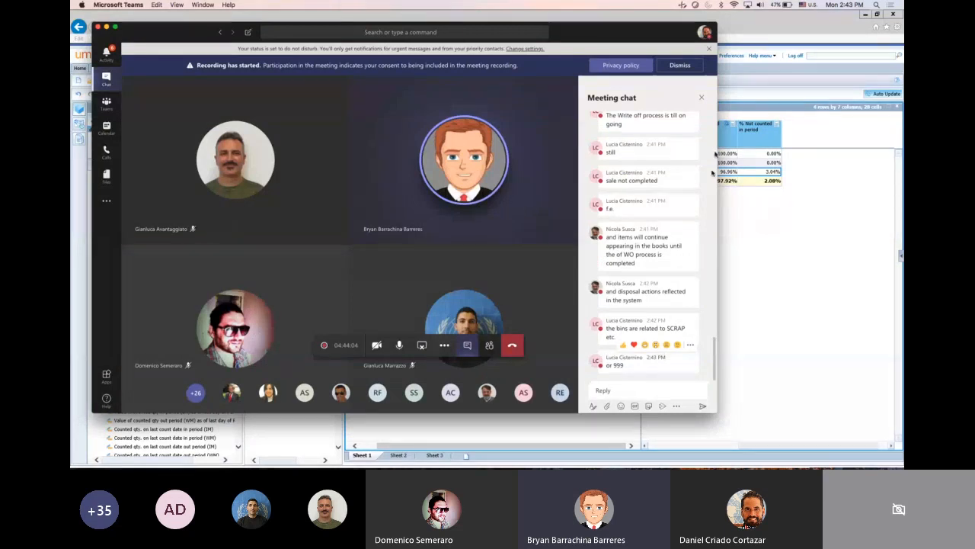
{"action": "left_click_drag", "start_coordinate": [717, 153], "coordinate": [603, 153]}
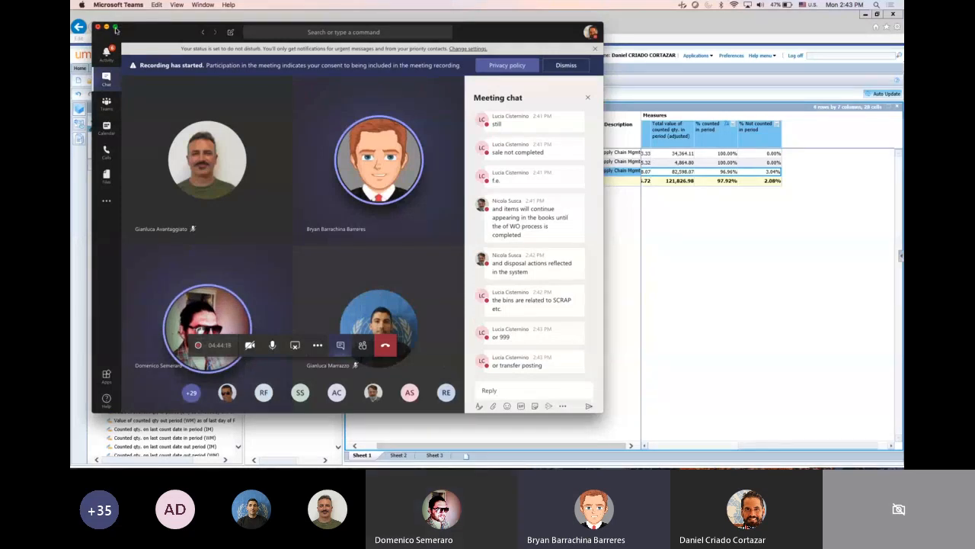
{"action": "left_click", "coordinate": [705, 265]}
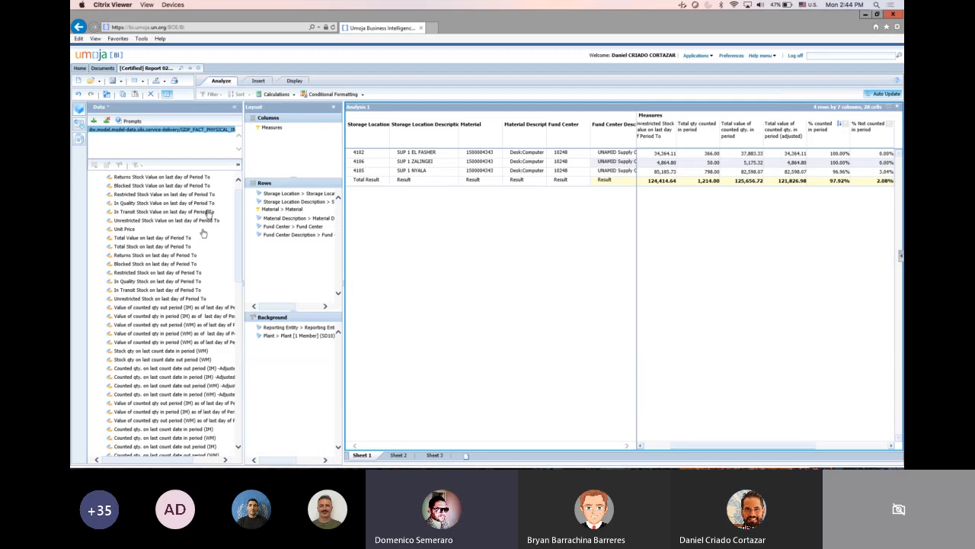
Step: Examine the selected and available measures in the Measures filter and close it without changes
{"action": "scroll", "coordinate": [169, 362], "scroll_direction": "down", "scroll_amount": 5}
{"action": "scroll", "coordinate": [169, 362], "scroll_direction": "up", "scroll_amount": 6}
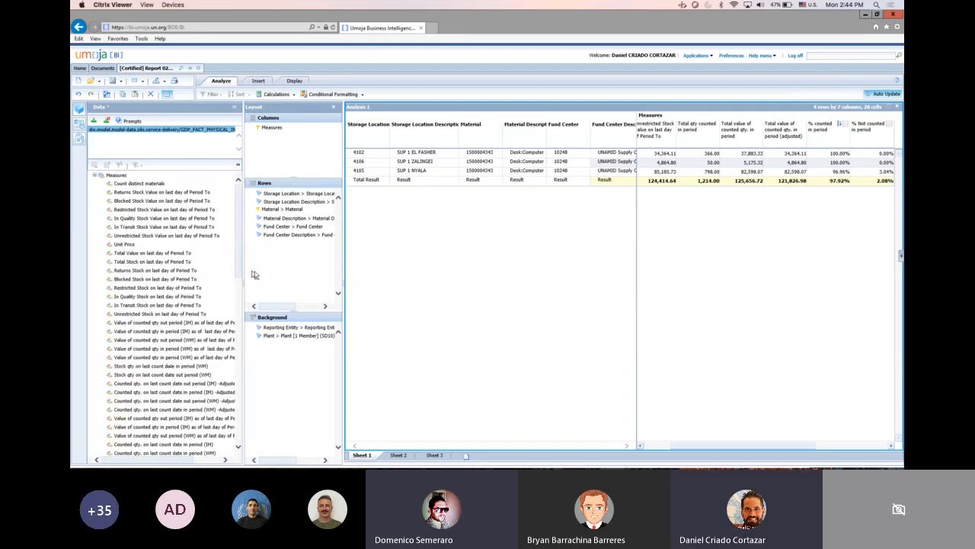
{"action": "double_click", "coordinate": [272, 128]}
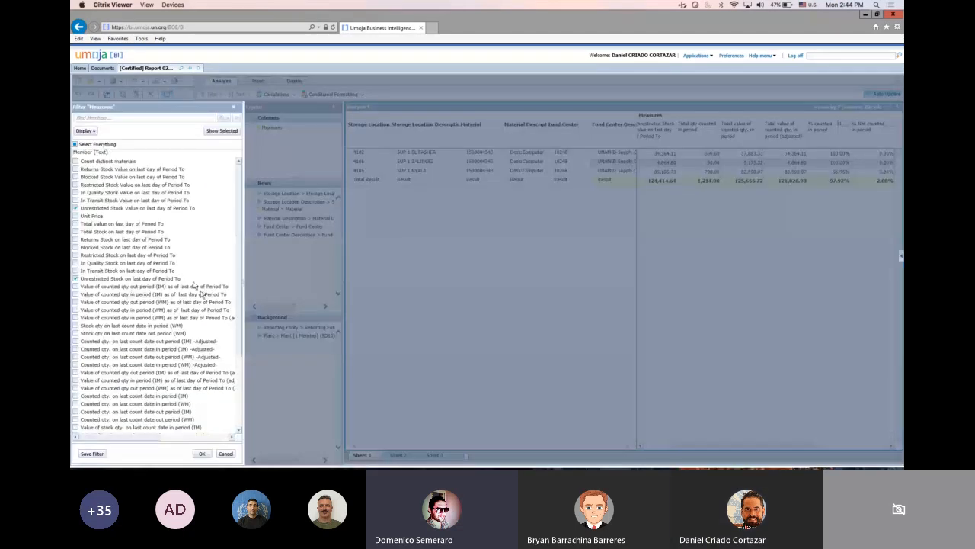
{"action": "scroll", "coordinate": [146, 308], "scroll_direction": "down", "scroll_amount": 5}
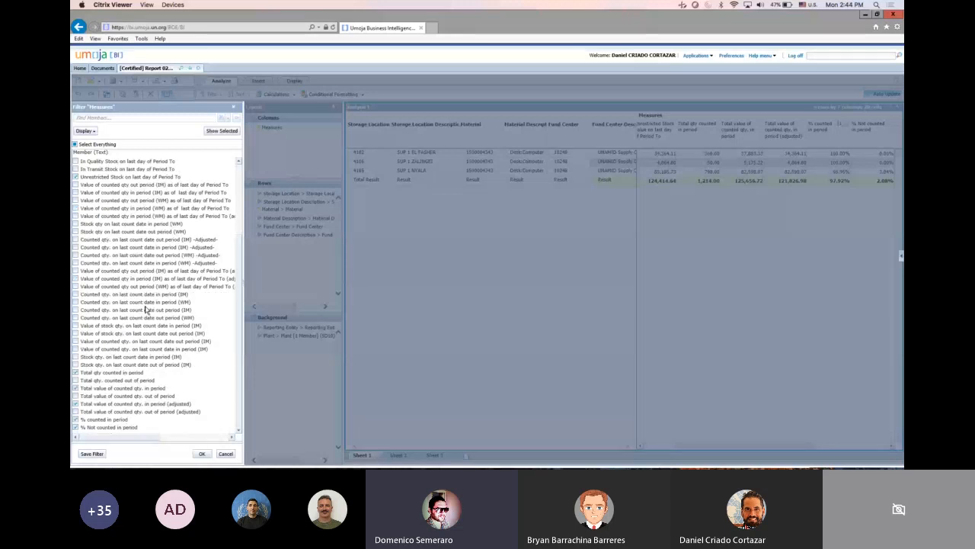
{"action": "scroll", "coordinate": [146, 308], "scroll_direction": "up", "scroll_amount": 5}
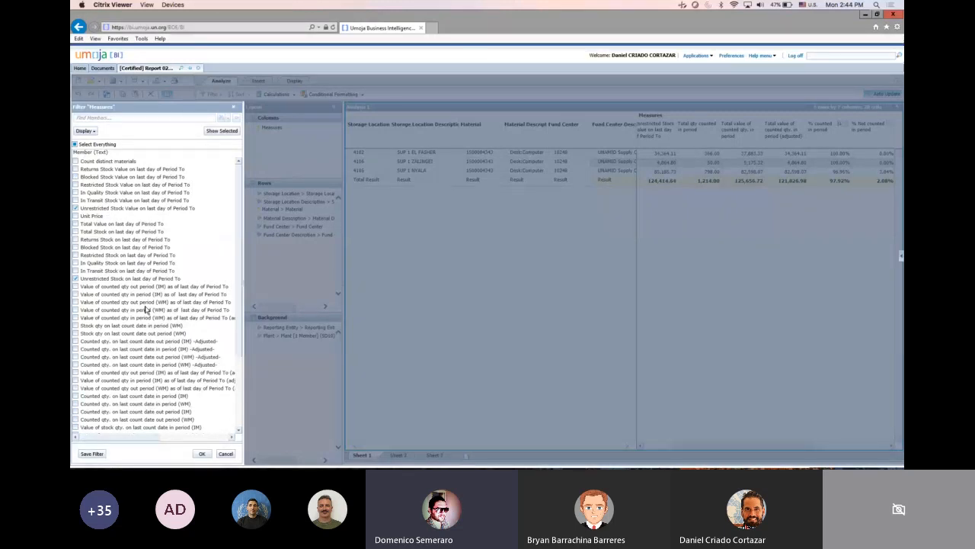
{"action": "scroll", "coordinate": [146, 308], "scroll_direction": "down", "scroll_amount": 5}
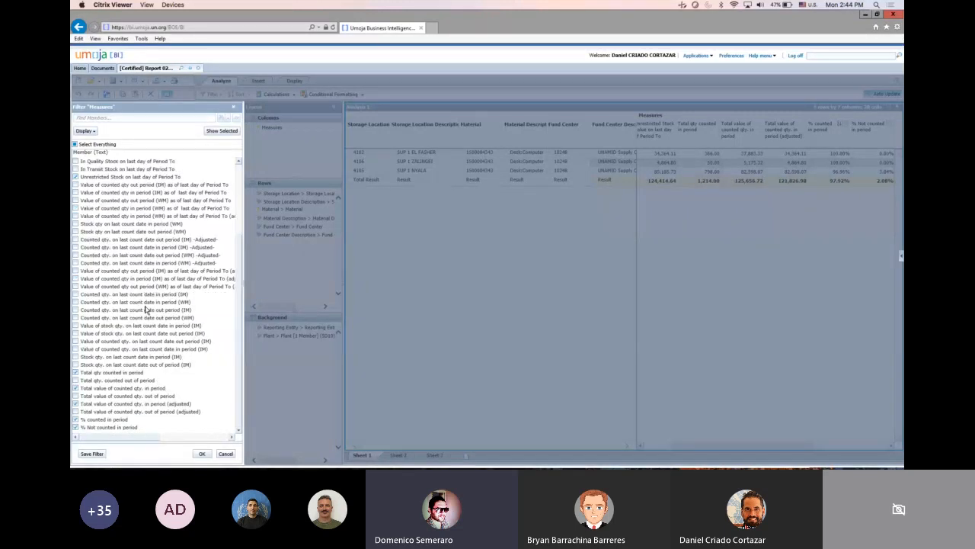
{"action": "left_click", "coordinate": [235, 109]}
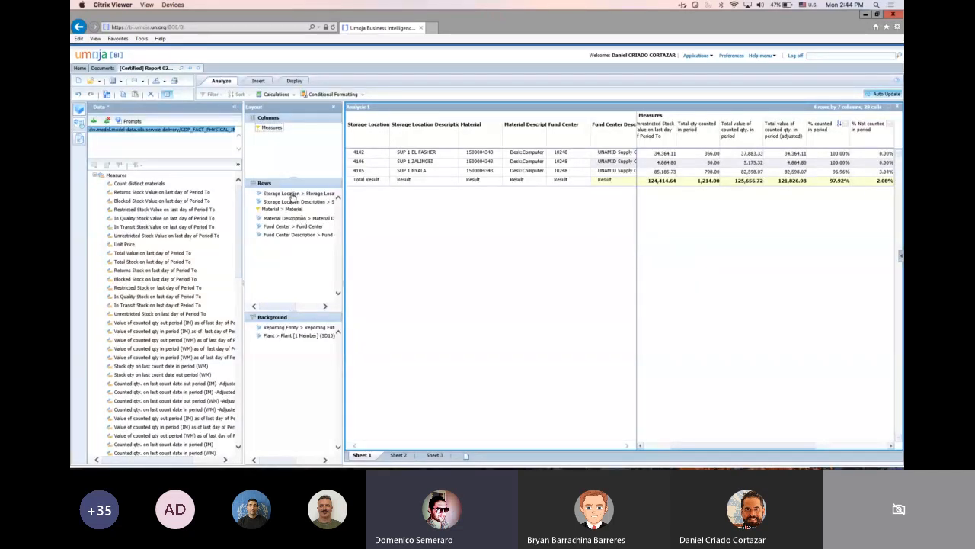
Step: Move Storage Location from the report rows to the background, keeping Storage Location Description in the rows
{"action": "left_click_drag", "start_coordinate": [292, 197], "coordinate": [300, 364]}
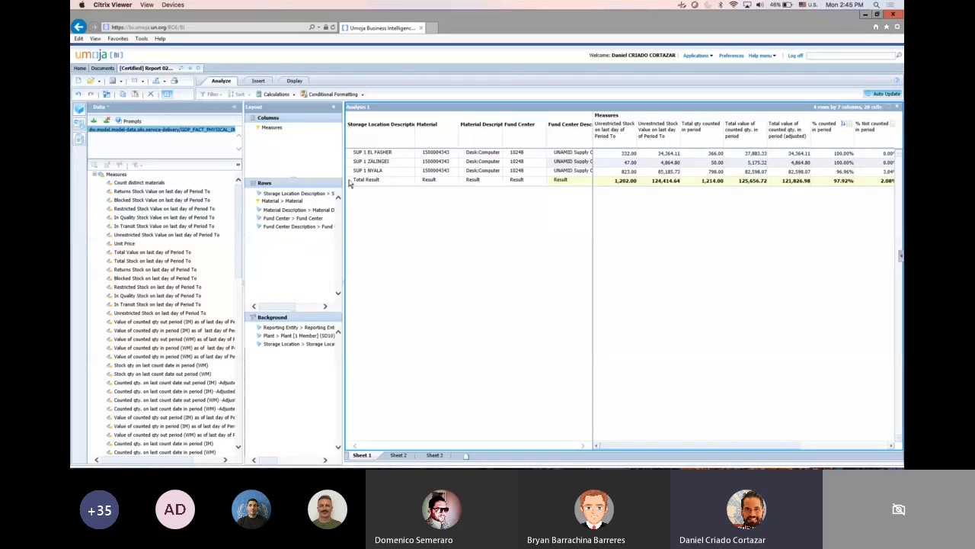
Step: Examine the available measures in the data source list and in the Measures filter, leaving the selected measures as they are
{"action": "left_click", "coordinate": [94, 176]}
{"action": "left_click", "coordinate": [95, 176]}
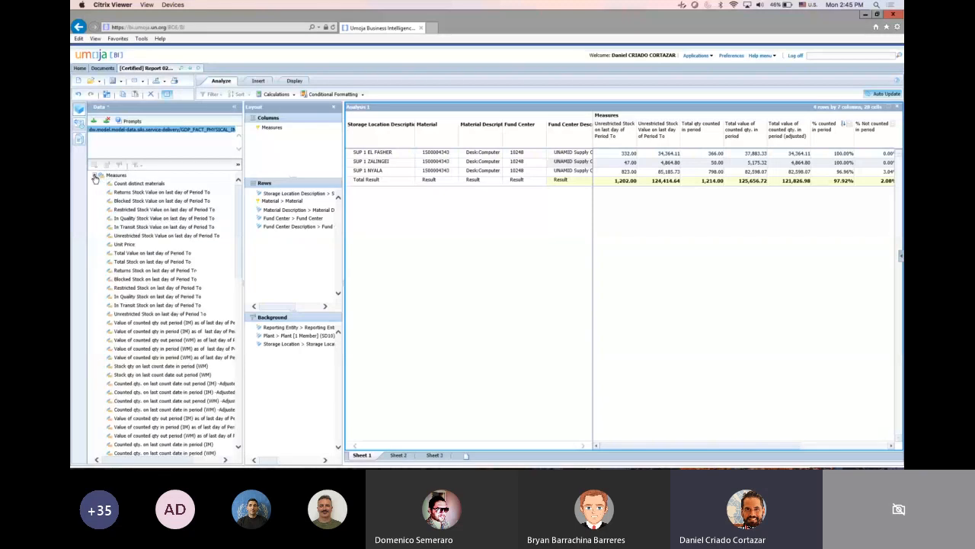
{"action": "scroll", "coordinate": [237, 227], "scroll_direction": "down", "scroll_amount": 2}
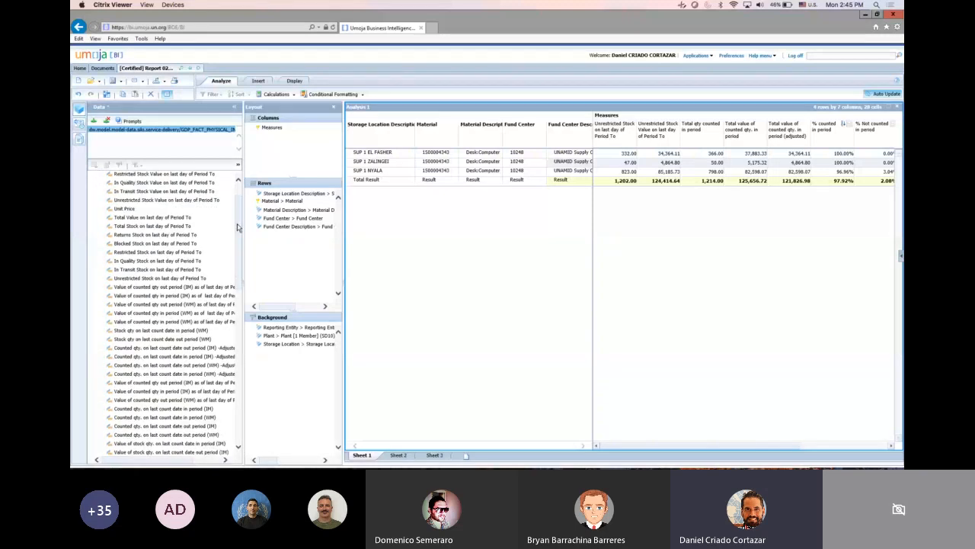
{"action": "scroll", "coordinate": [237, 240], "scroll_direction": "down", "scroll_amount": 4}
{"action": "scroll", "coordinate": [237, 251], "scroll_direction": "down", "scroll_amount": 3}
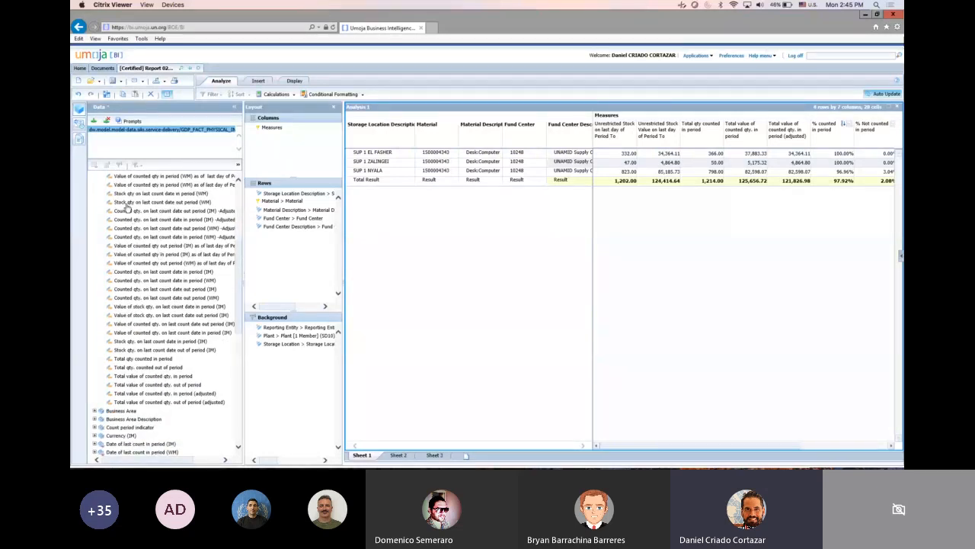
{"action": "double_click", "coordinate": [268, 131]}
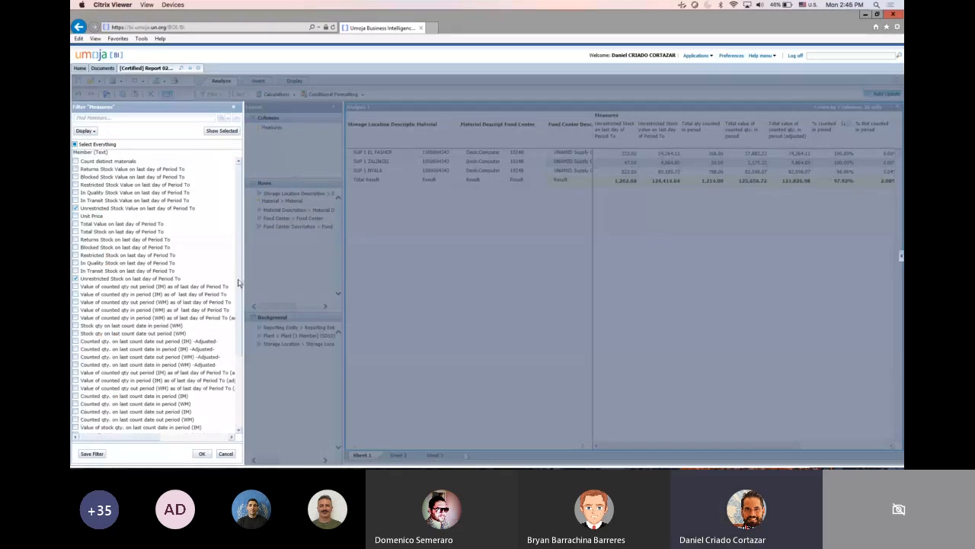
{"action": "scroll", "coordinate": [238, 282], "scroll_direction": "down", "scroll_amount": 4}
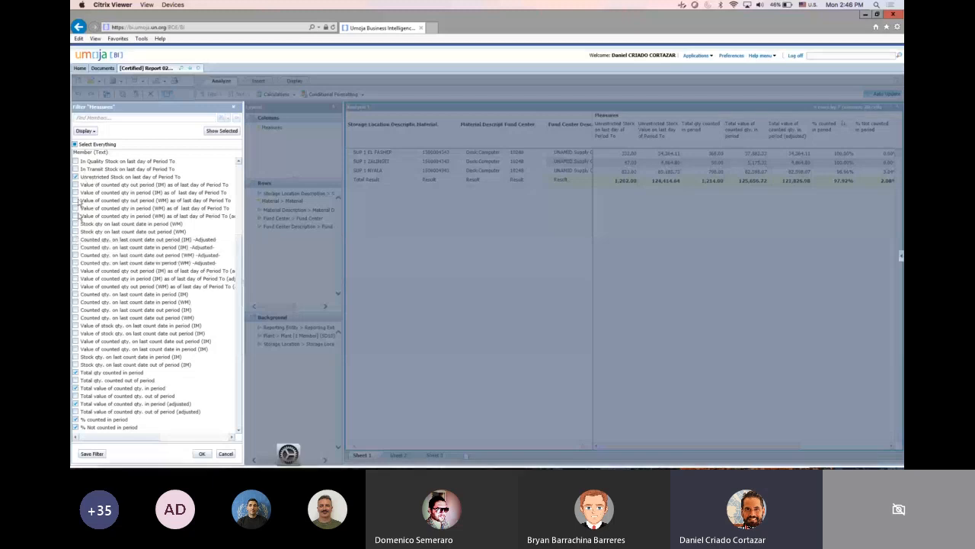
{"action": "left_click", "coordinate": [233, 109]}
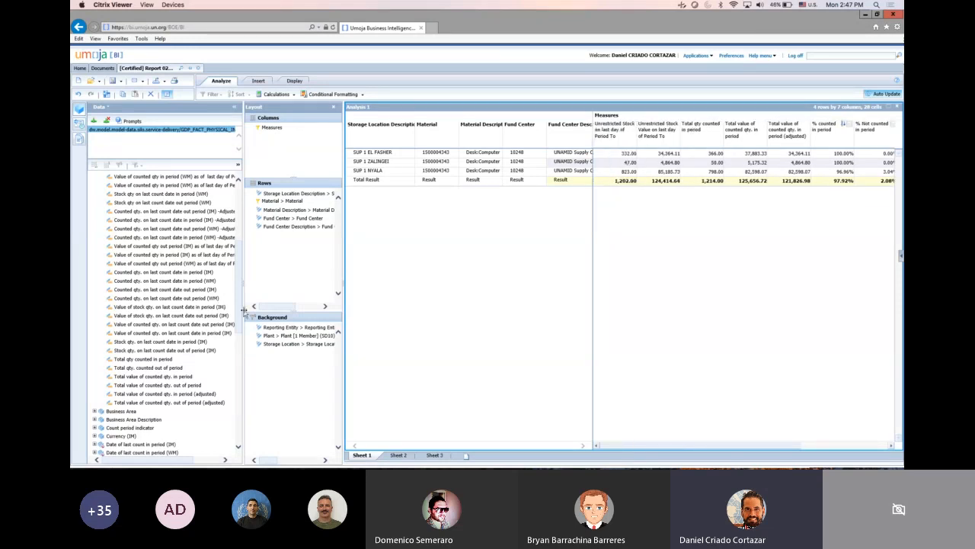
{"action": "scroll", "coordinate": [242, 305], "scroll_direction": "down", "scroll_amount": 2}
{"action": "scroll", "coordinate": [241, 215], "scroll_direction": "up", "scroll_amount": 6}
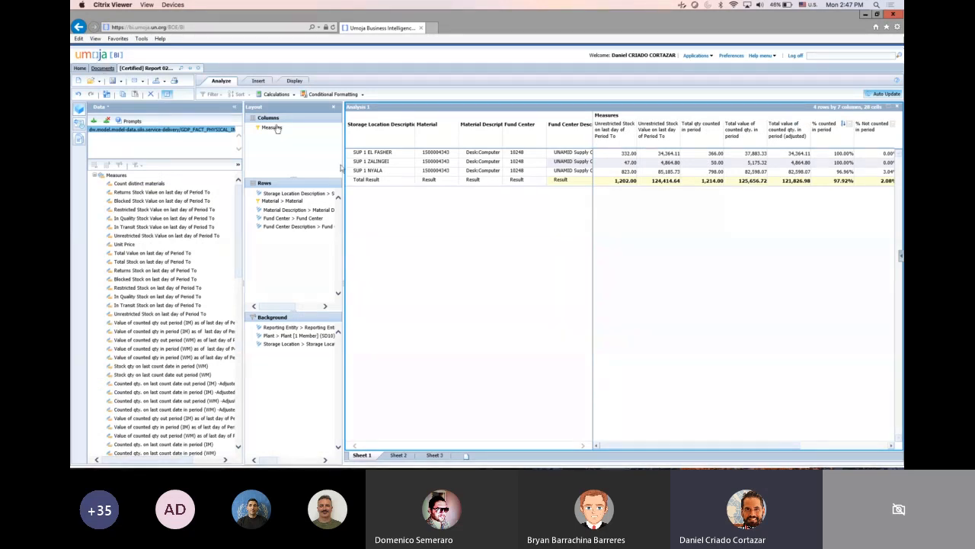
Step: Review the Property Management report list under Documents, including Reports 03 and 04, and return to the open Report 02/04 analysis
{"action": "left_click", "coordinate": [103, 69]}
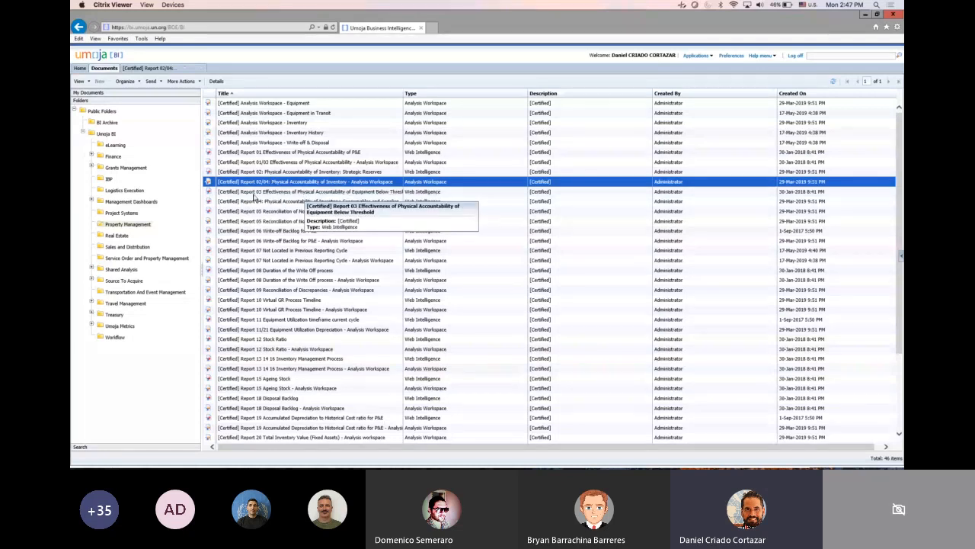
{"action": "left_click", "coordinate": [373, 192]}
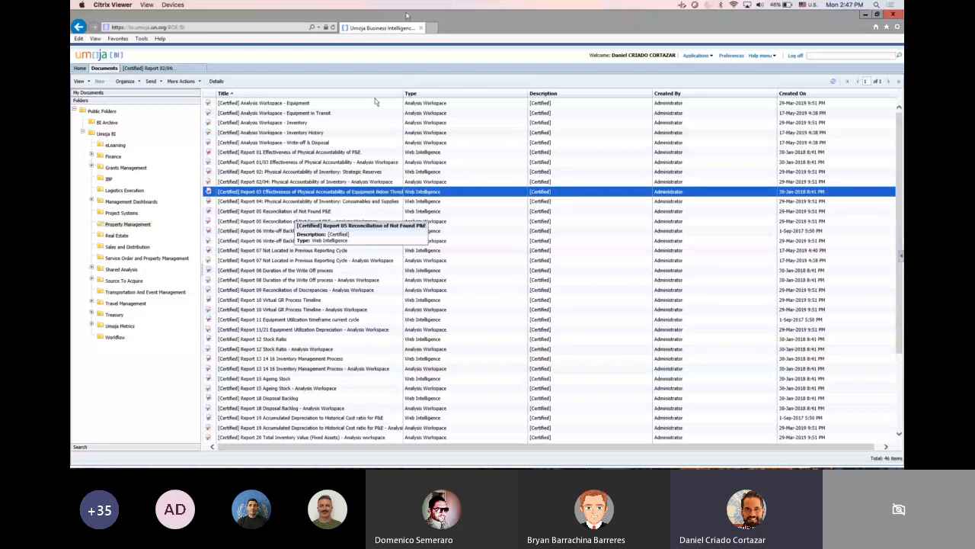
{"action": "left_click", "coordinate": [564, 3]}
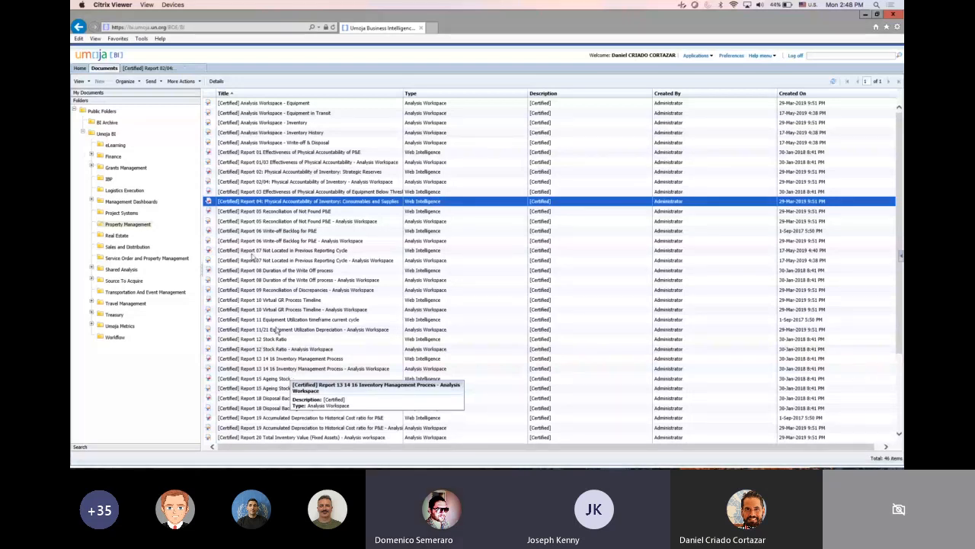
{"action": "scroll", "coordinate": [262, 343], "scroll_direction": "down", "scroll_amount": 4}
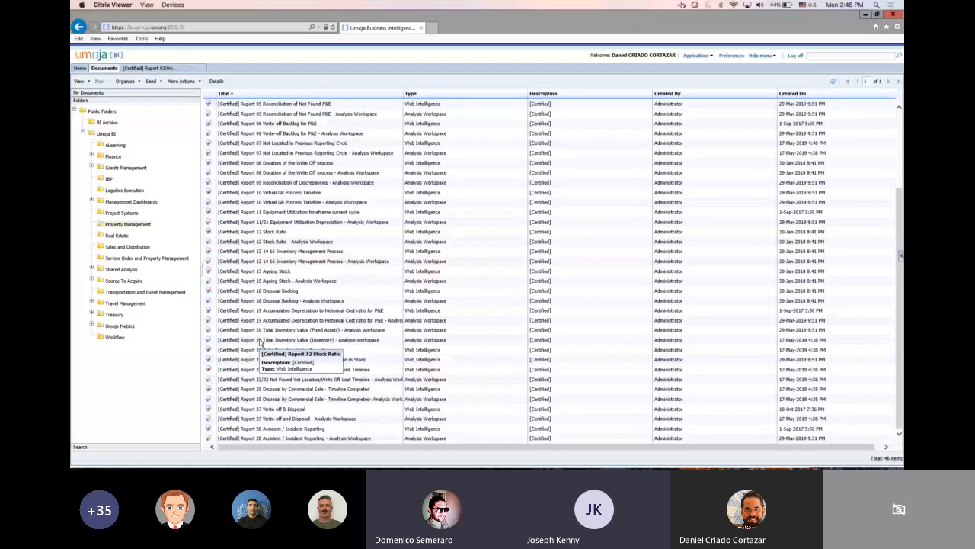
{"action": "scroll", "coordinate": [259, 343], "scroll_direction": "up", "scroll_amount": 4}
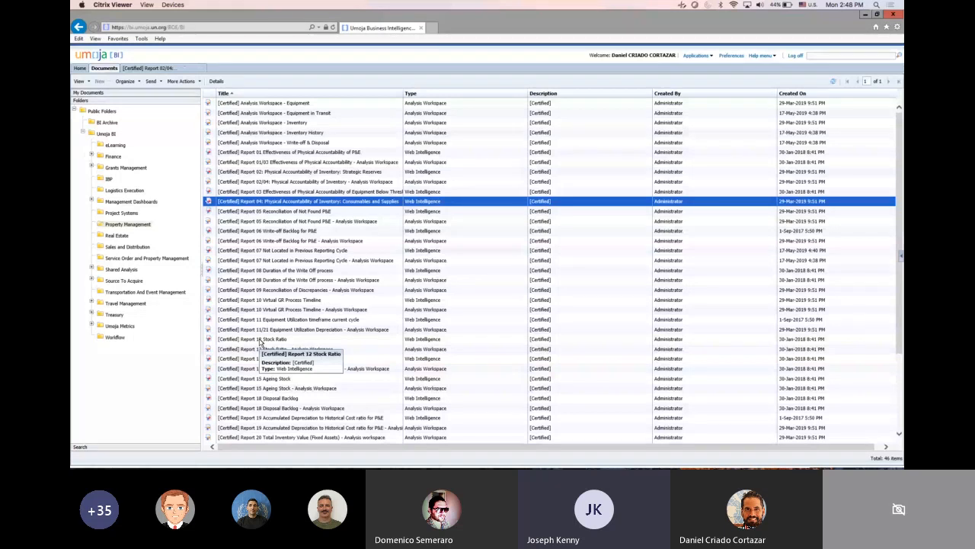
{"action": "left_click", "coordinate": [153, 69]}
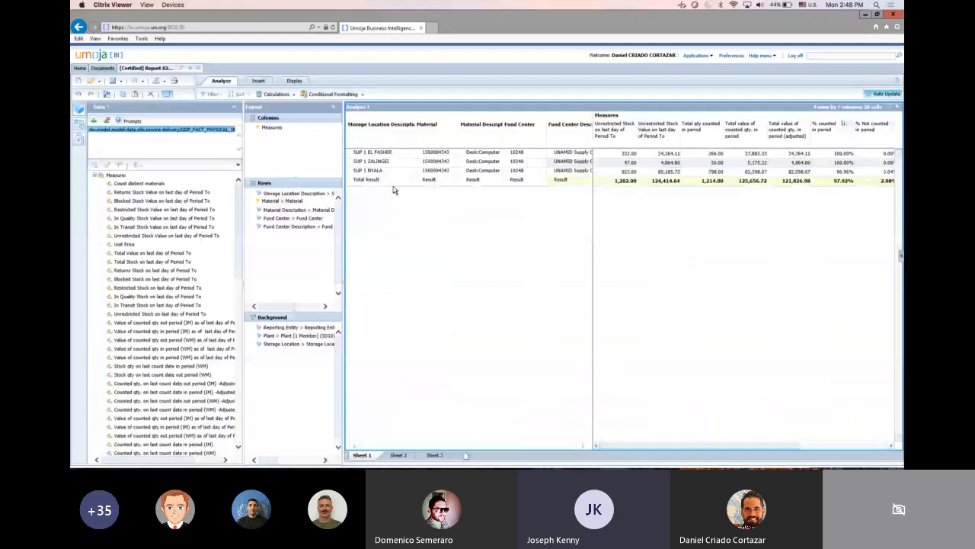
Step: Remove Material from the report rows, keeping Material Description, and widen the layout area beside the report
{"action": "left_click", "coordinate": [370, 172]}
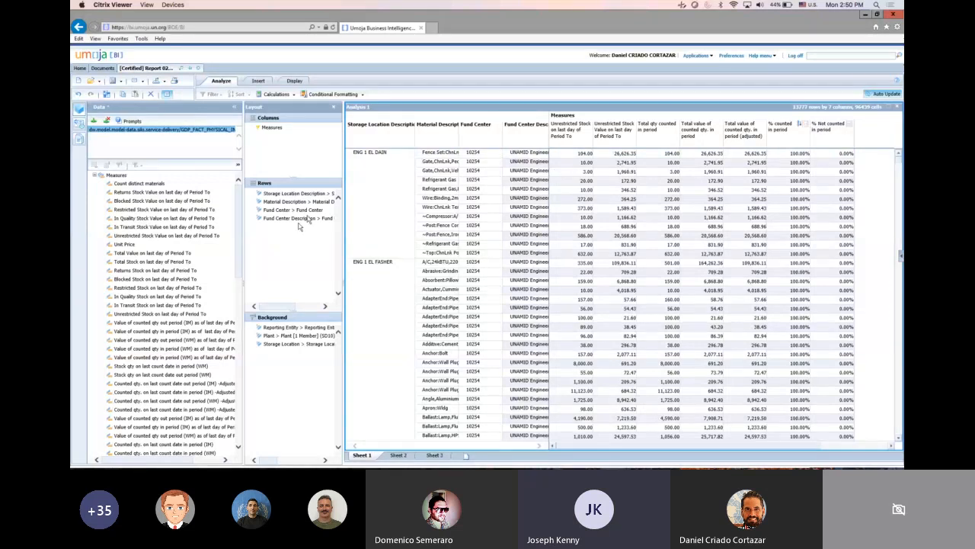
{"action": "left_click_drag", "start_coordinate": [342, 220], "coordinate": [368, 225]}
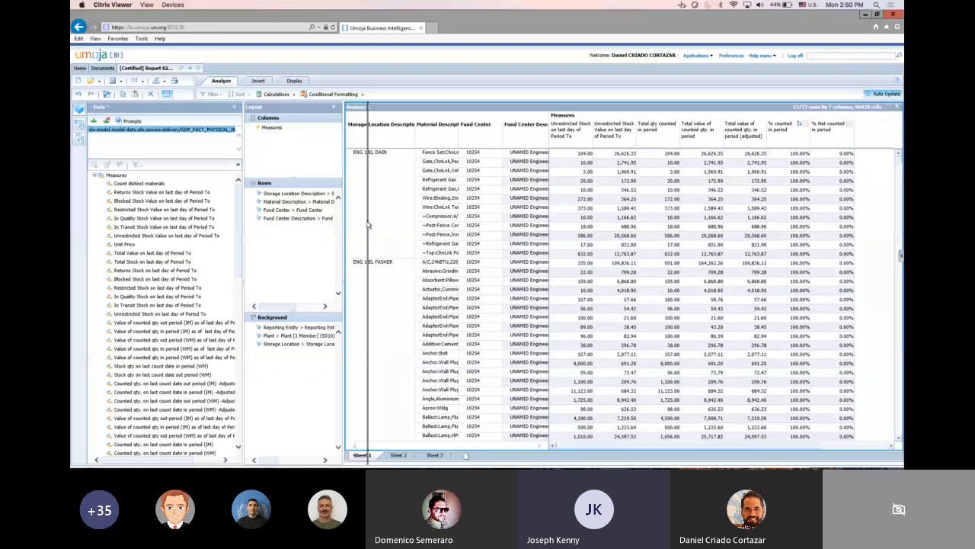
{"action": "left_click_drag", "start_coordinate": [368, 224], "coordinate": [366, 220]}
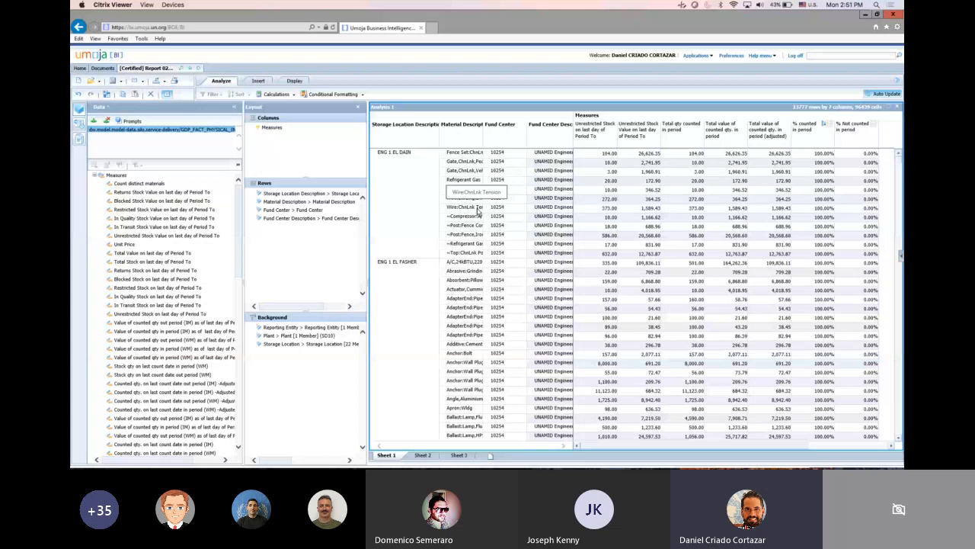
Step: Filter Storage Location Description to only ENG 1 NYALA, ICT 1 NYALA, SUP 1 NYALA and TPT 1 NYALA
{"action": "double_click", "coordinate": [282, 197]}
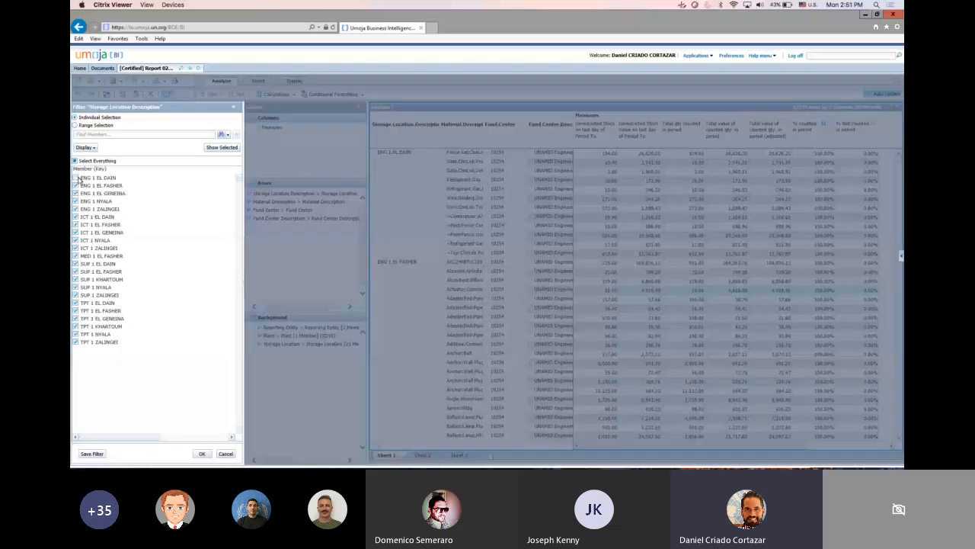
{"action": "left_click", "coordinate": [76, 177]}
{"action": "left_click", "coordinate": [75, 162]}
{"action": "left_click", "coordinate": [75, 163]}
{"action": "left_click", "coordinate": [75, 201]}
{"action": "left_click", "coordinate": [75, 240]}
{"action": "left_click", "coordinate": [76, 287]}
{"action": "left_click", "coordinate": [76, 334]}
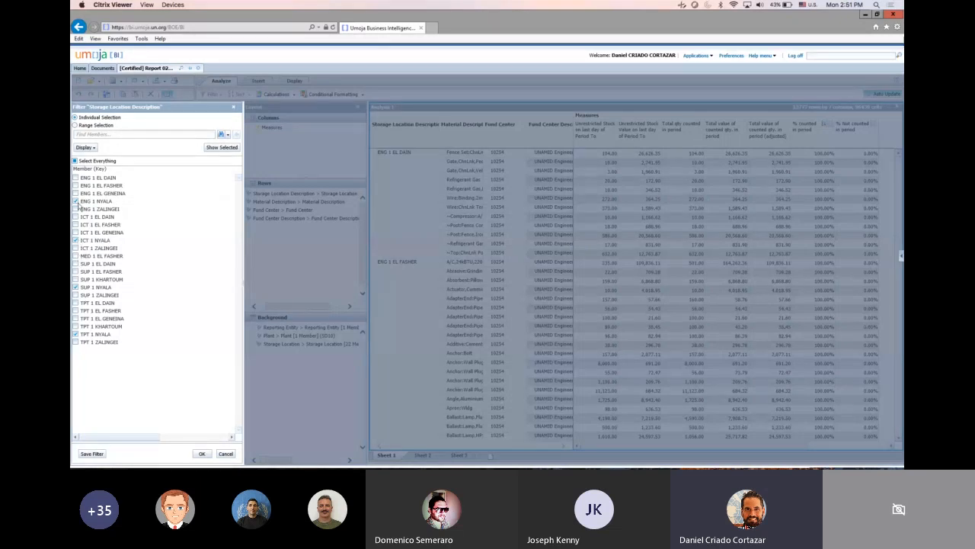
{"action": "left_click", "coordinate": [202, 454]}
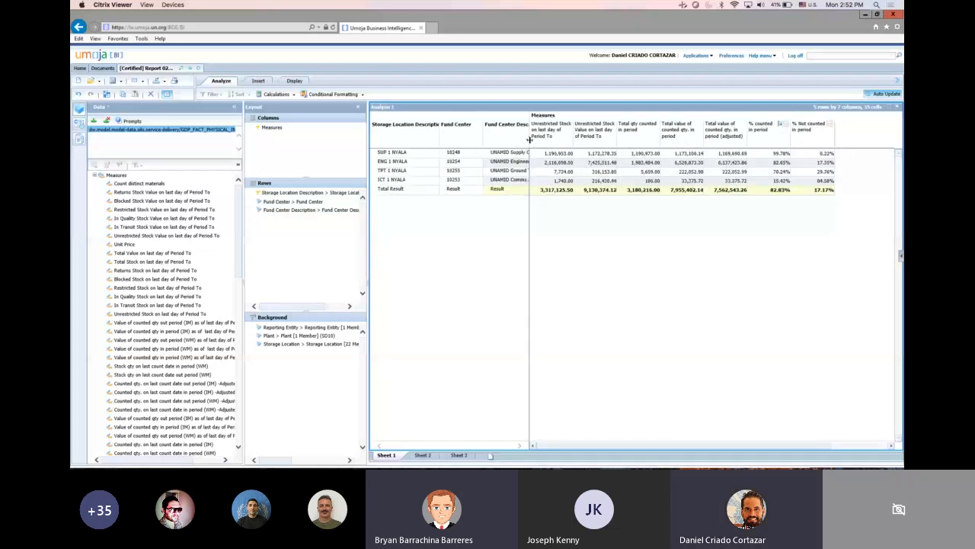
Step: Widen the Fund Center Description column in the report and look through the remaining measures and dimensions in the data list
{"action": "left_click_drag", "start_coordinate": [529, 140], "coordinate": [554, 141]}
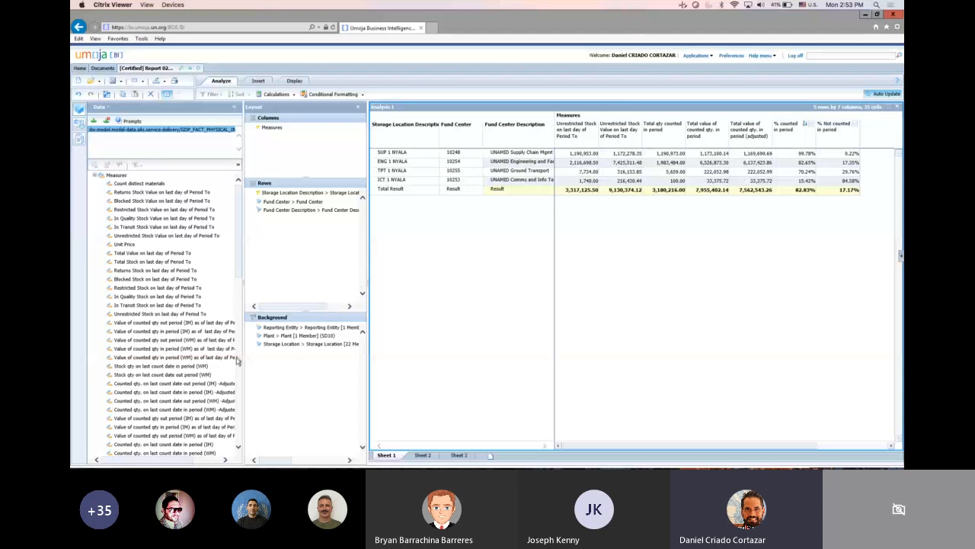
{"action": "scroll", "coordinate": [152, 330], "scroll_direction": "down", "scroll_amount": 9}
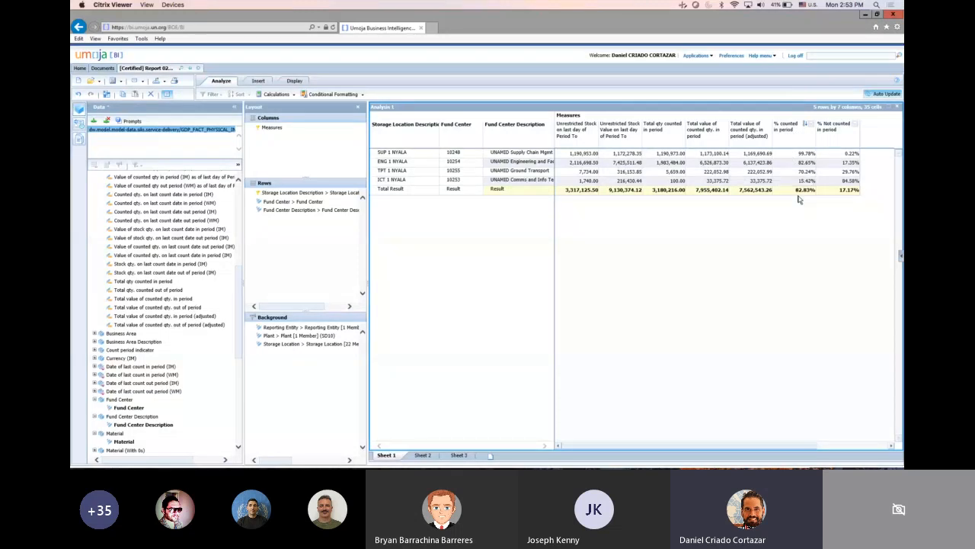
Step: Switch to Preview, bring Physical_Count_MLQUID049_DC.pdf to the front and examine the warehouse inventory list on its first page
{"action": "key", "text": "super+Tab"}
{"action": "key", "text": "super+Tab"}
{"action": "key", "text": "super+Tab"}
{"action": "key", "text": "super+Tab"}
{"action": "key", "text": "super+Tab"}
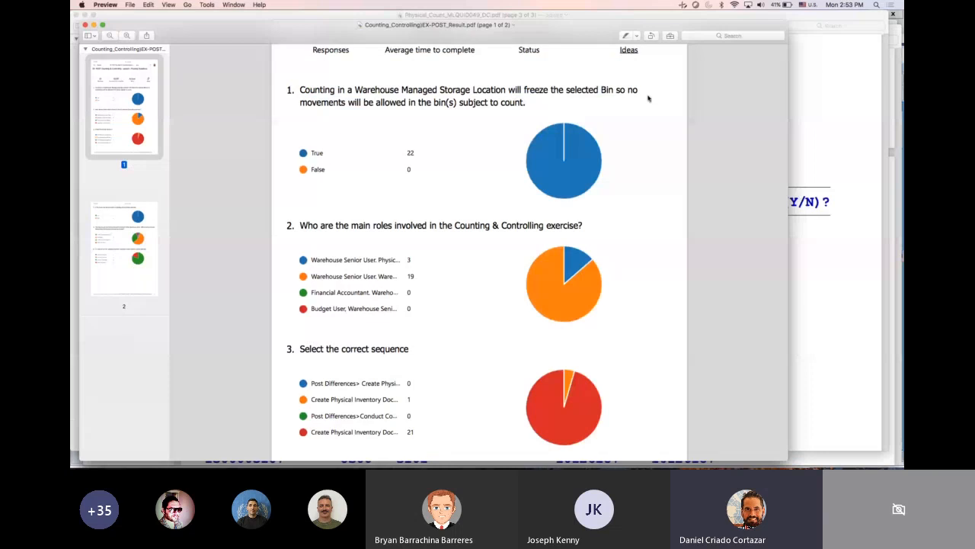
{"action": "left_click", "coordinate": [817, 138]}
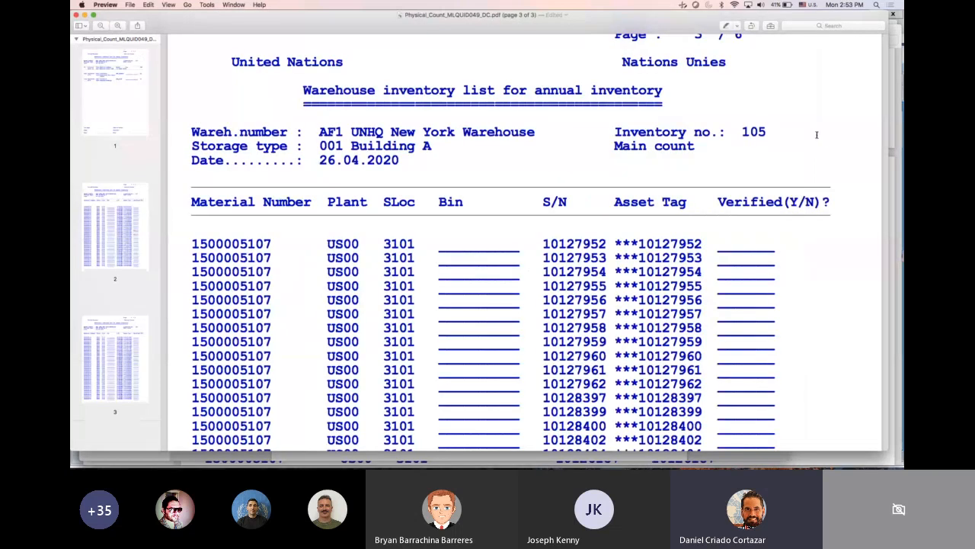
{"action": "scroll", "coordinate": [817, 135], "scroll_direction": "up", "scroll_amount": 2}
{"action": "left_click", "coordinate": [141, 119]}
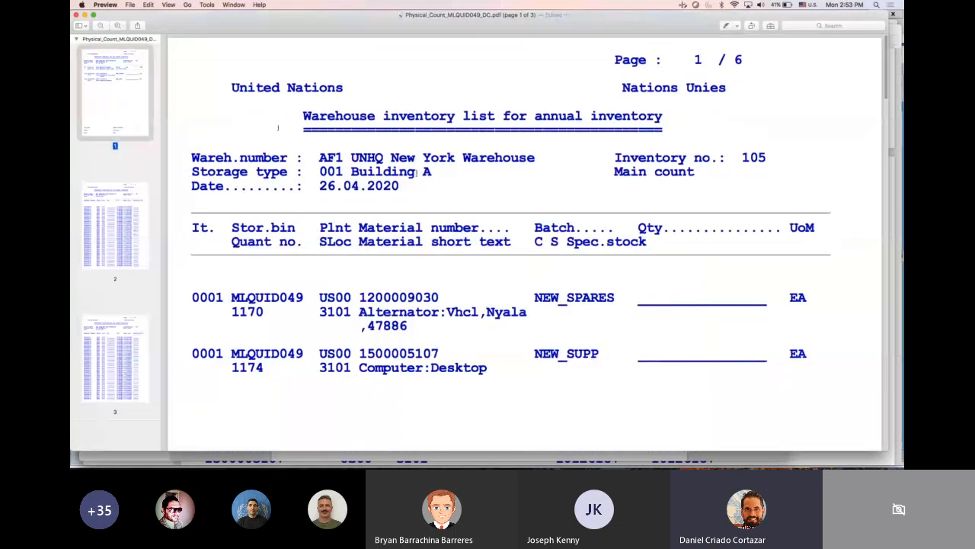
{"action": "scroll", "coordinate": [416, 173], "scroll_direction": "down", "scroll_amount": 1}
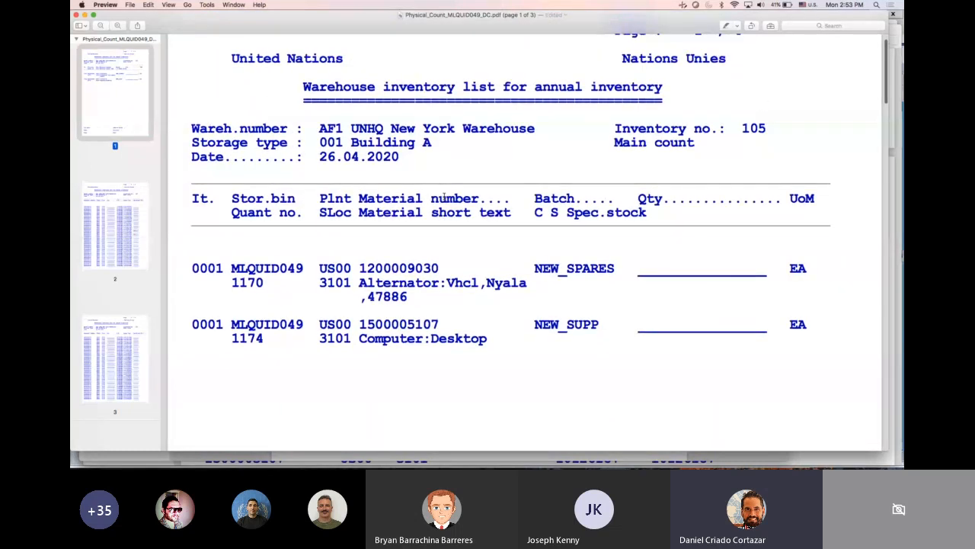
{"action": "scroll", "coordinate": [443, 198], "scroll_direction": "up", "scroll_amount": 1}
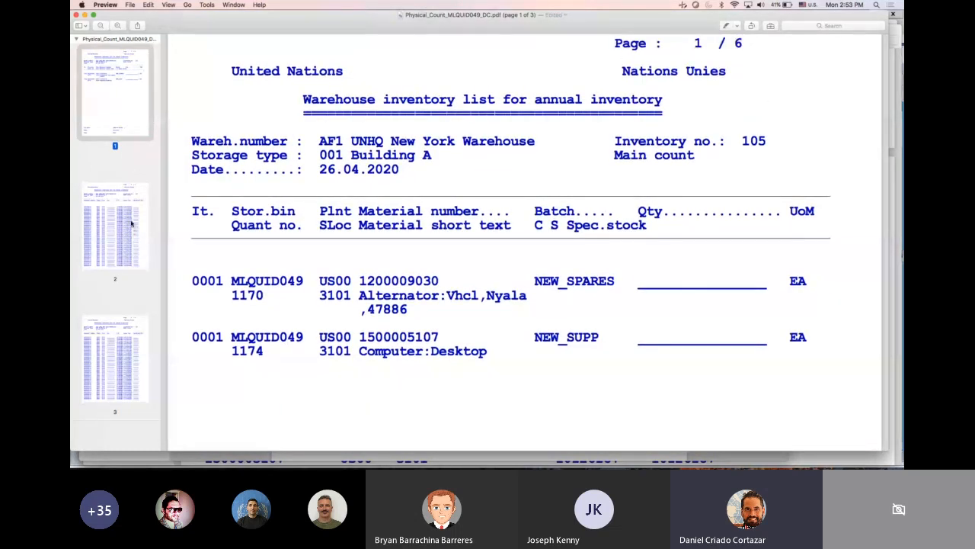
Step: Examine the serial number, asset tag and Verified (Y/N) columns on pages 2 and 3 of the warehouse inventory list
{"action": "left_click", "coordinate": [132, 222]}
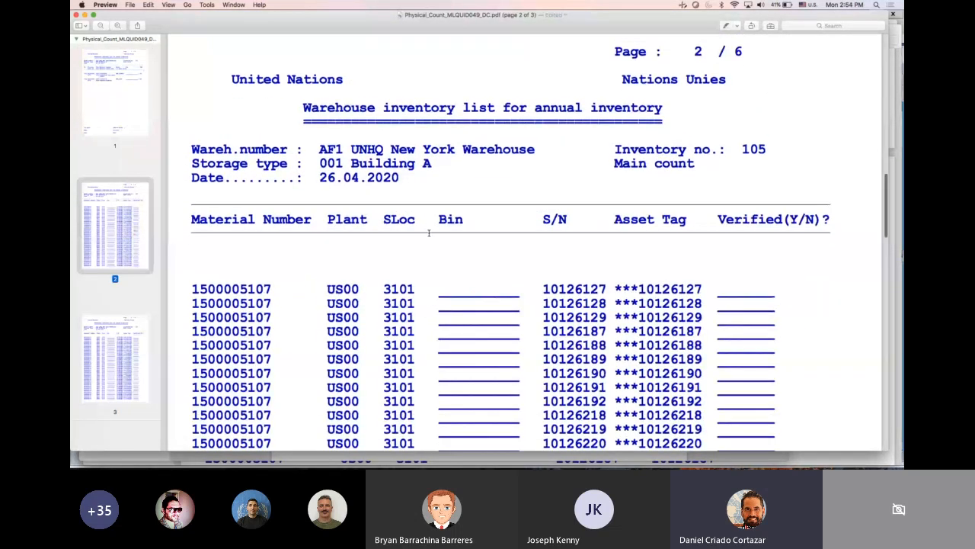
{"action": "scroll", "coordinate": [429, 233], "scroll_direction": "down", "scroll_amount": 2}
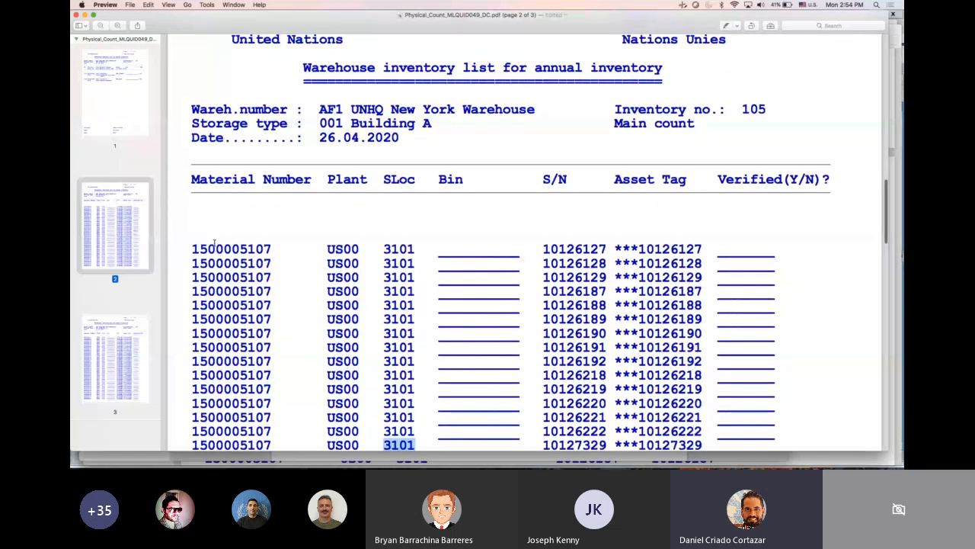
{"action": "scroll", "coordinate": [575, 261], "scroll_direction": "down", "scroll_amount": 1}
{"action": "left_click", "coordinate": [756, 227]}
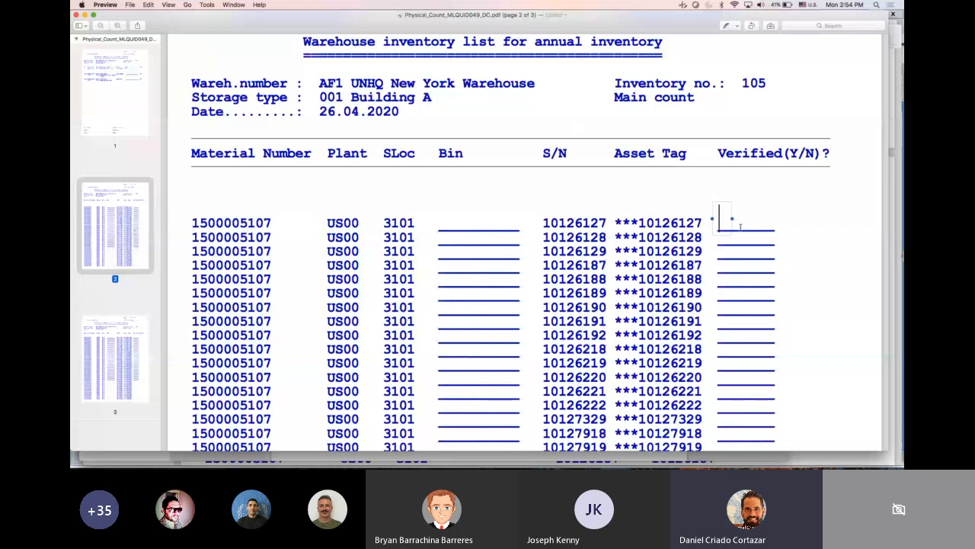
{"action": "scroll", "coordinate": [740, 226], "scroll_direction": "down", "scroll_amount": 4}
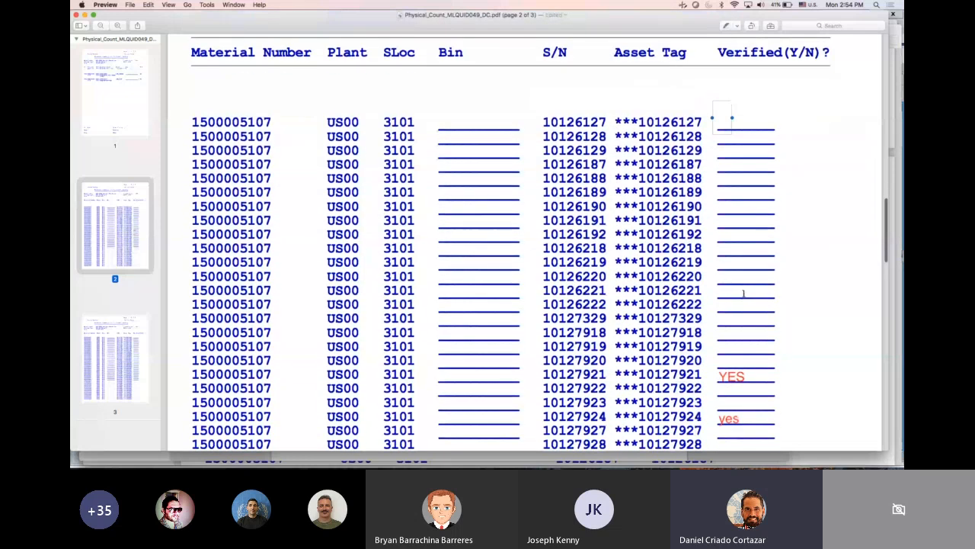
{"action": "scroll", "coordinate": [742, 294], "scroll_direction": "down", "scroll_amount": 10}
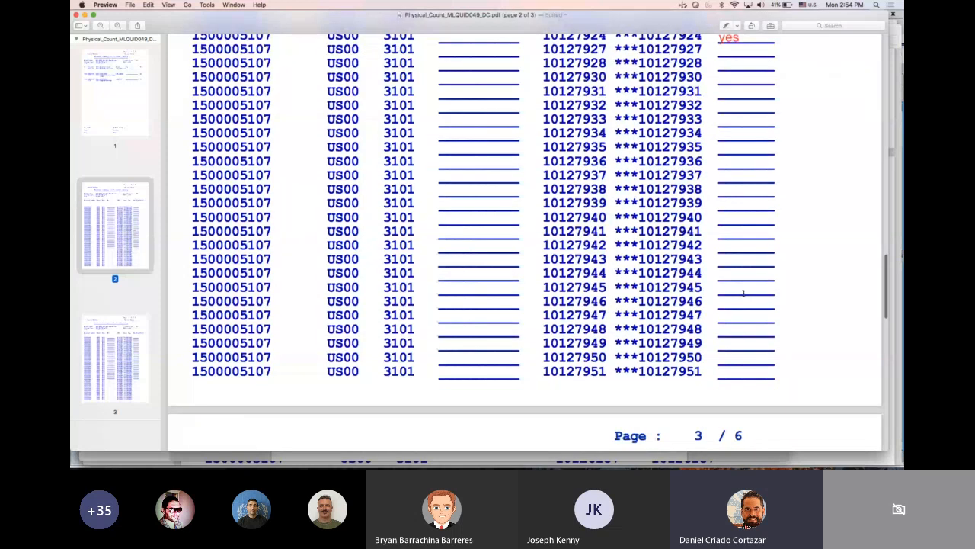
{"action": "scroll", "coordinate": [743, 293], "scroll_direction": "down", "scroll_amount": 11}
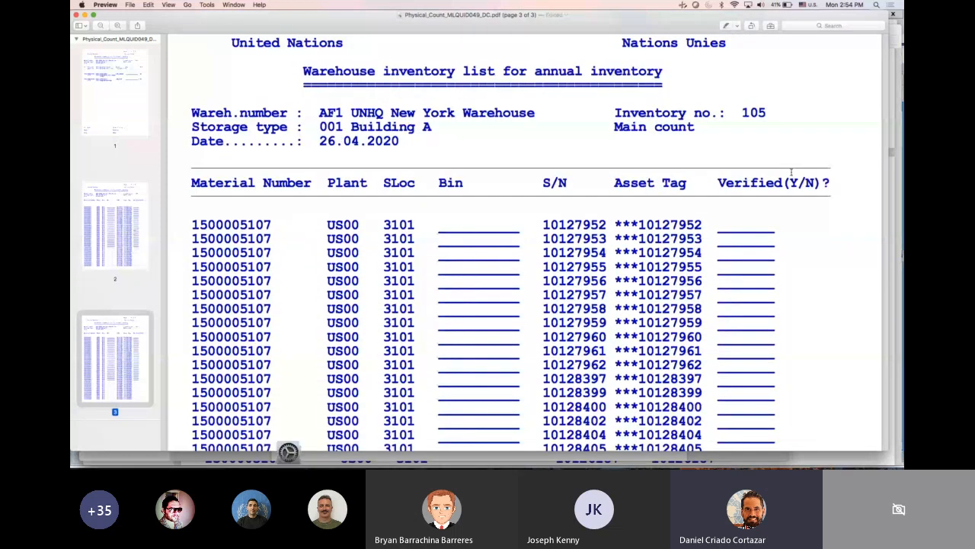